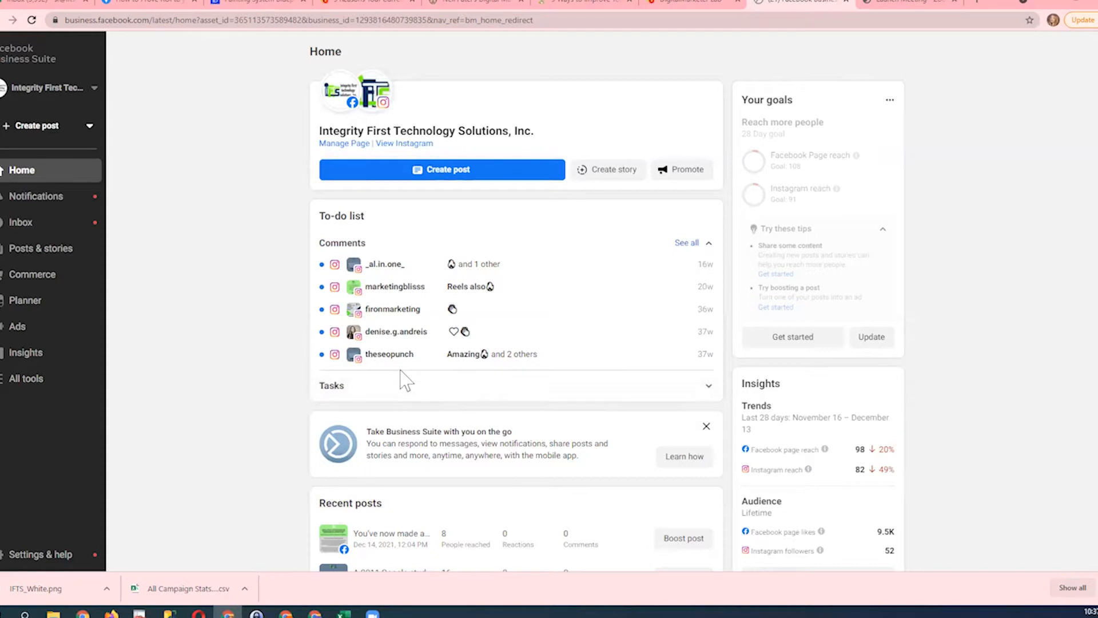
- Switch to Excel to examine the TestClients customer list columns, and return to Facebook Business Suite in the browser
{"action": "scroll", "coordinate": [362, 505], "scroll_direction": "down", "scroll_amount": 1}
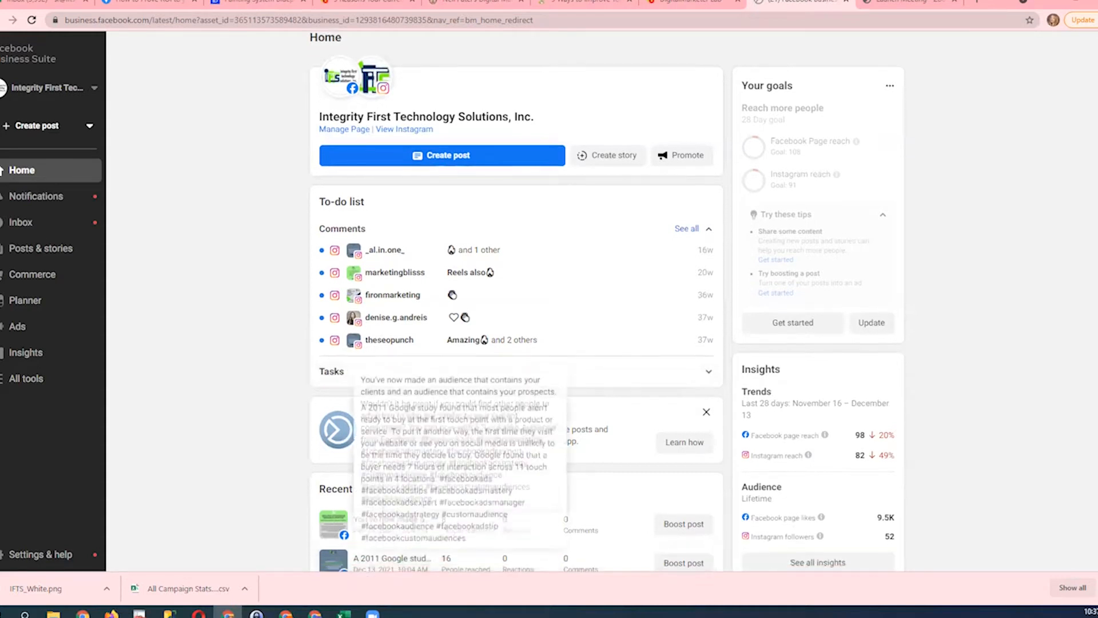
{"action": "left_click", "coordinate": [343, 614]}
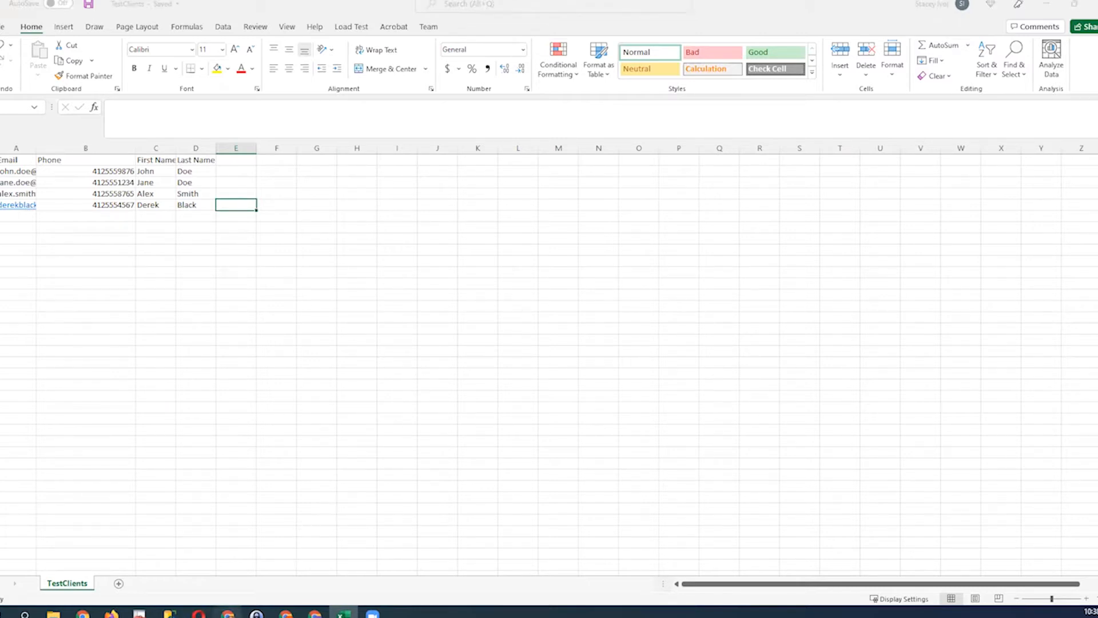
{"action": "left_click", "coordinate": [228, 613]}
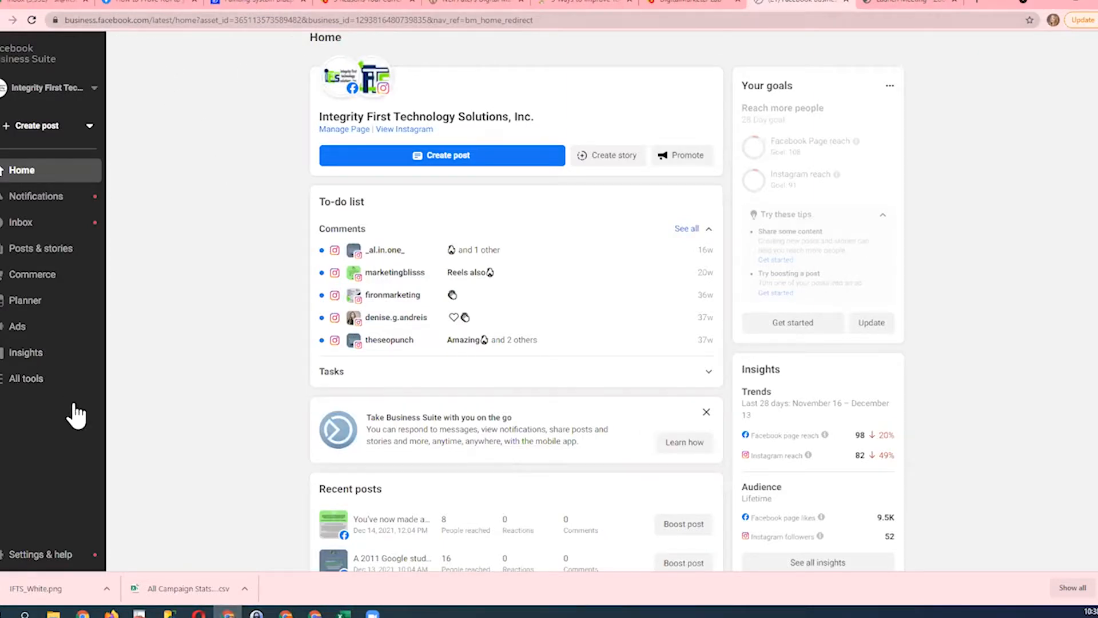
- Open the Audiences tool and start a new custom audience with Customer list as its source
{"action": "left_click", "coordinate": [26, 380]}
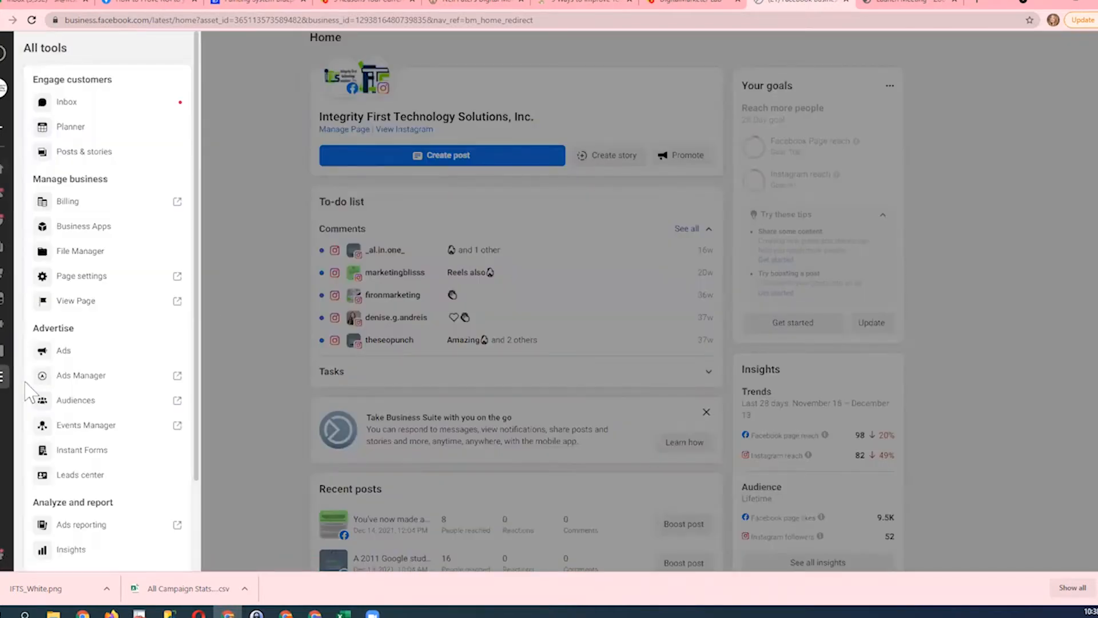
{"action": "left_click", "coordinate": [74, 401]}
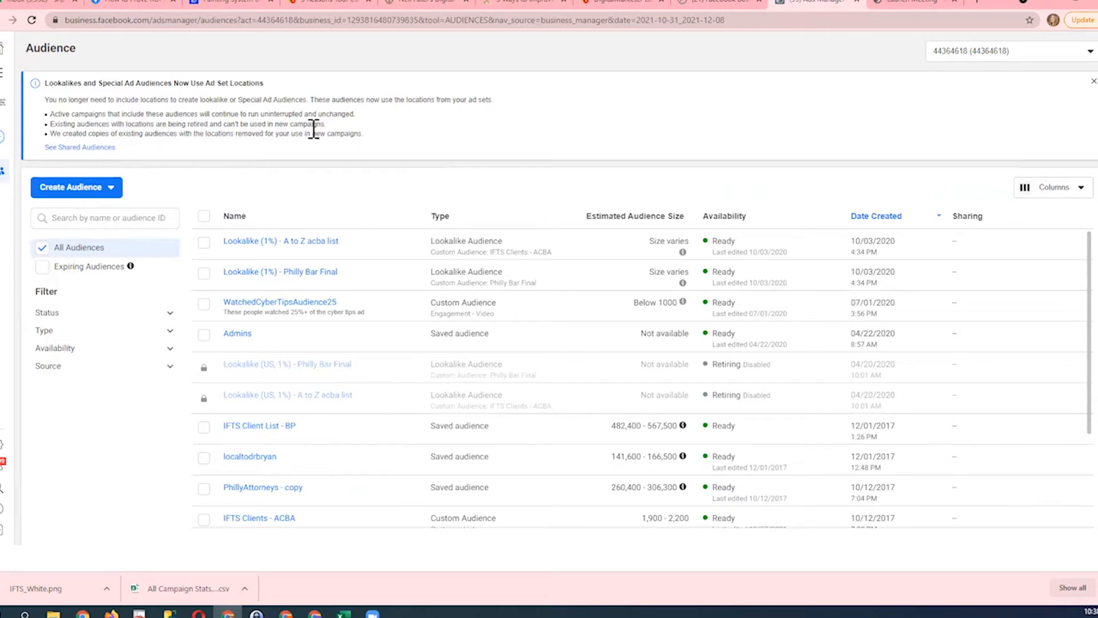
{"action": "left_click", "coordinate": [80, 198]}
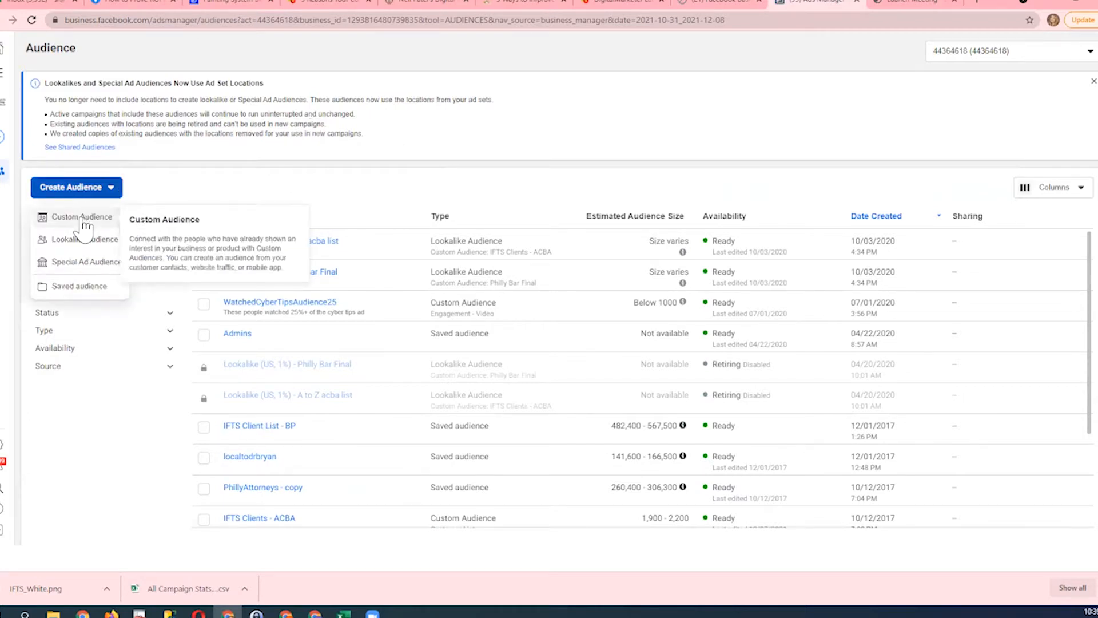
{"action": "left_click", "coordinate": [82, 218]}
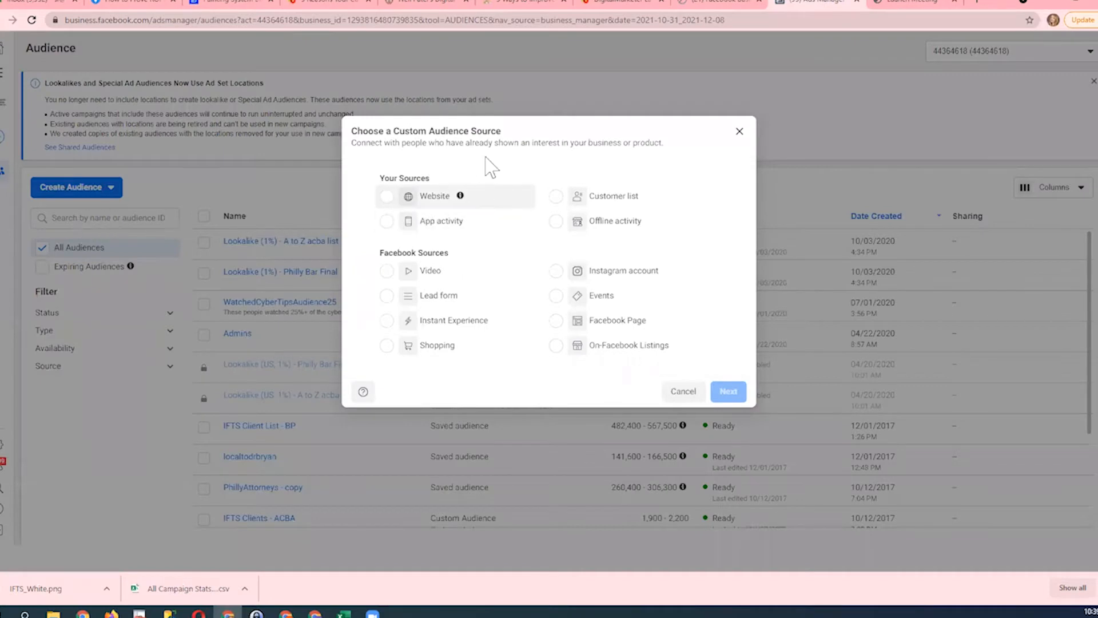
{"action": "left_click", "coordinate": [553, 199]}
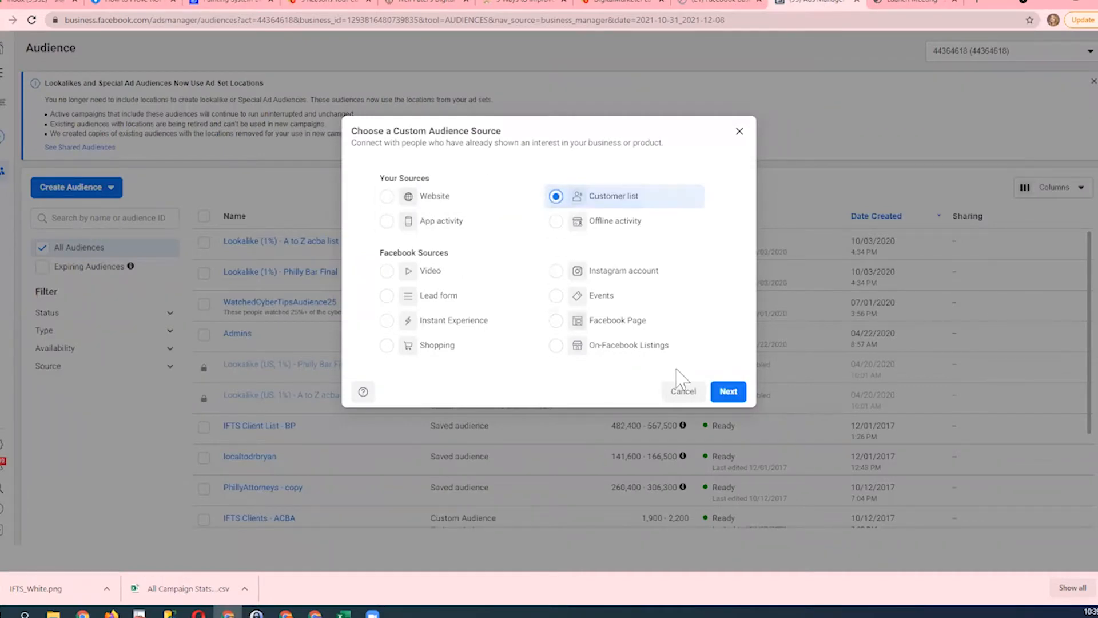
{"action": "left_click", "coordinate": [729, 394]}
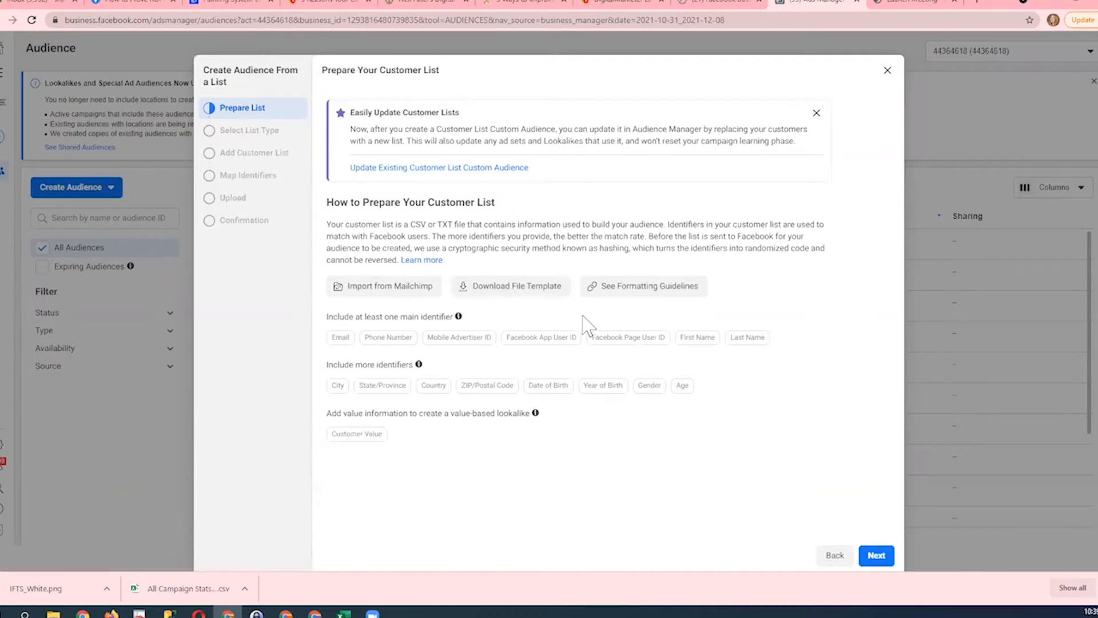
- Continue past the list preparation guidance and specify that the customer list does not include a customer value column
{"action": "left_click", "coordinate": [872, 554]}
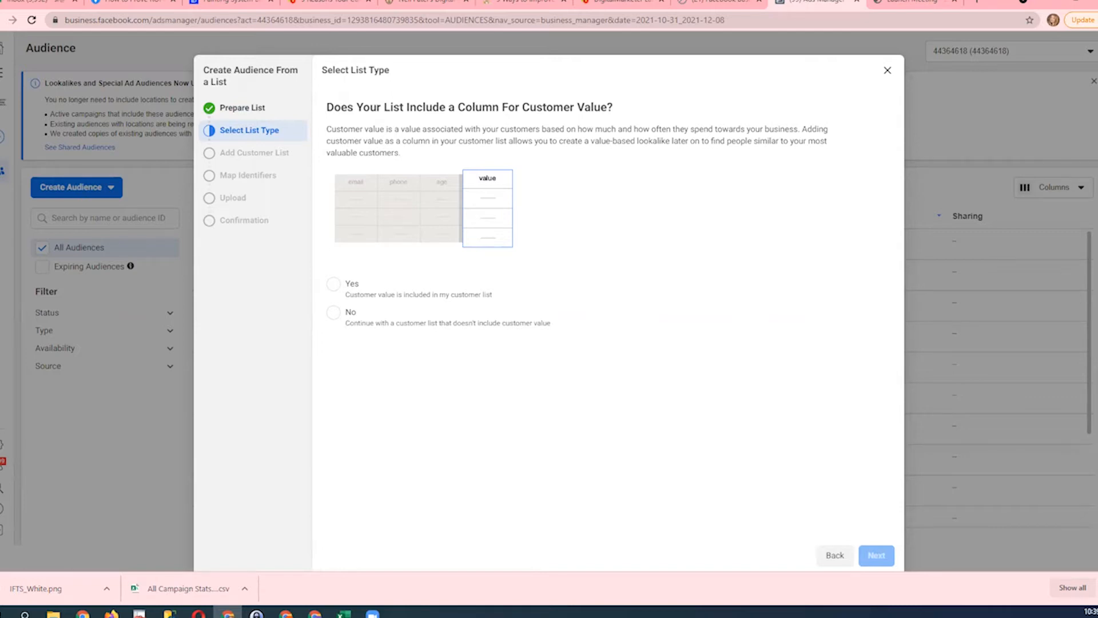
{"action": "left_click", "coordinate": [333, 313]}
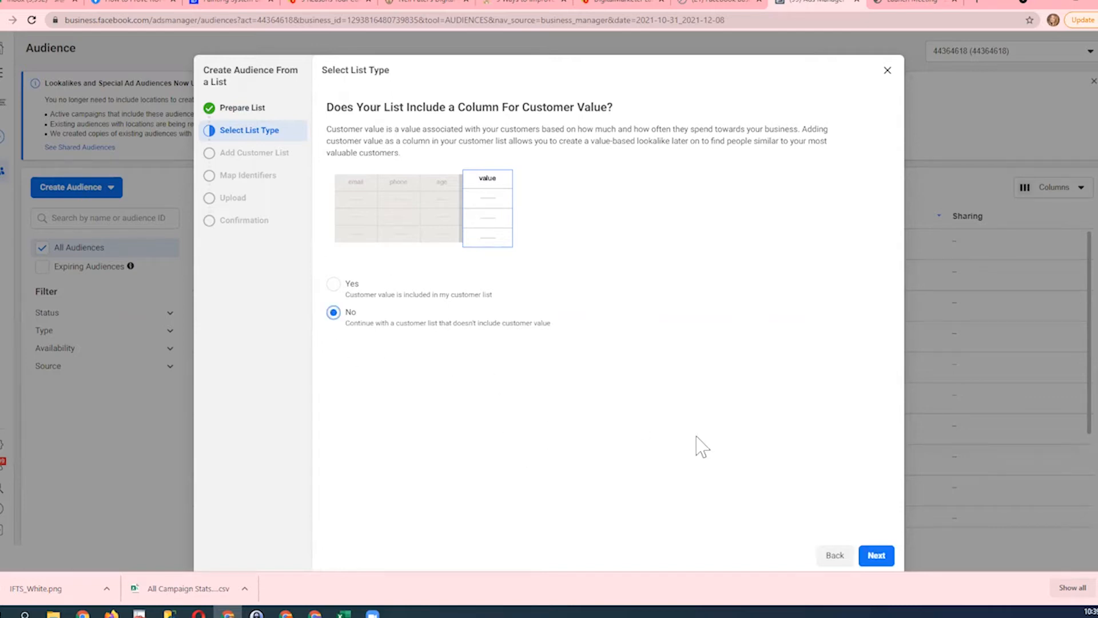
{"action": "left_click", "coordinate": [880, 553]}
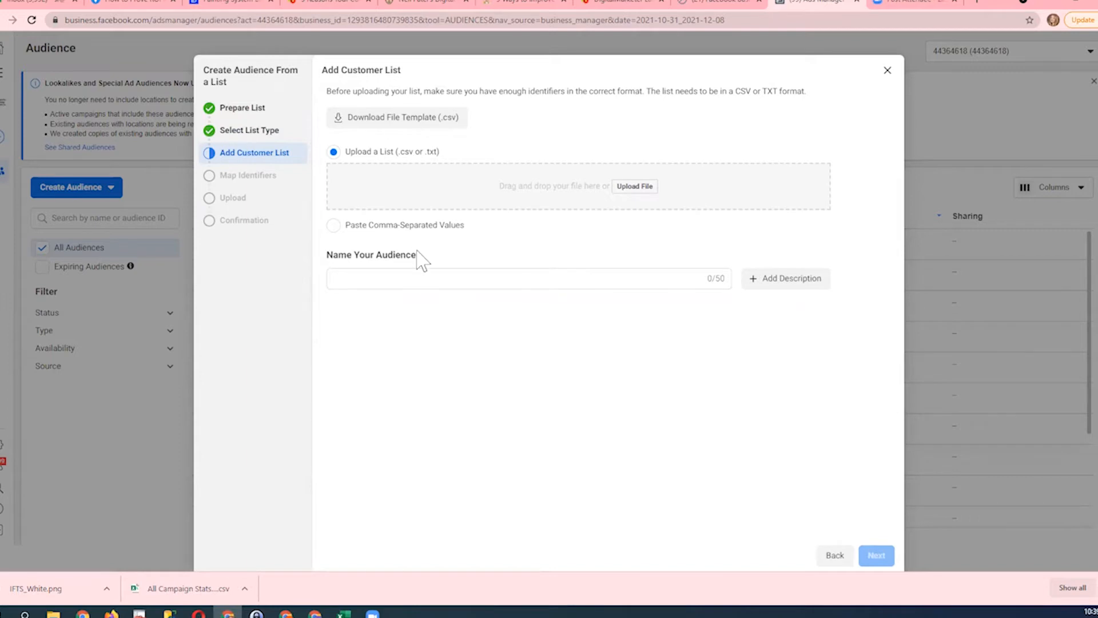
- Upload the TestClients file from the Videos folder as the customer list
{"action": "left_click", "coordinate": [632, 189]}
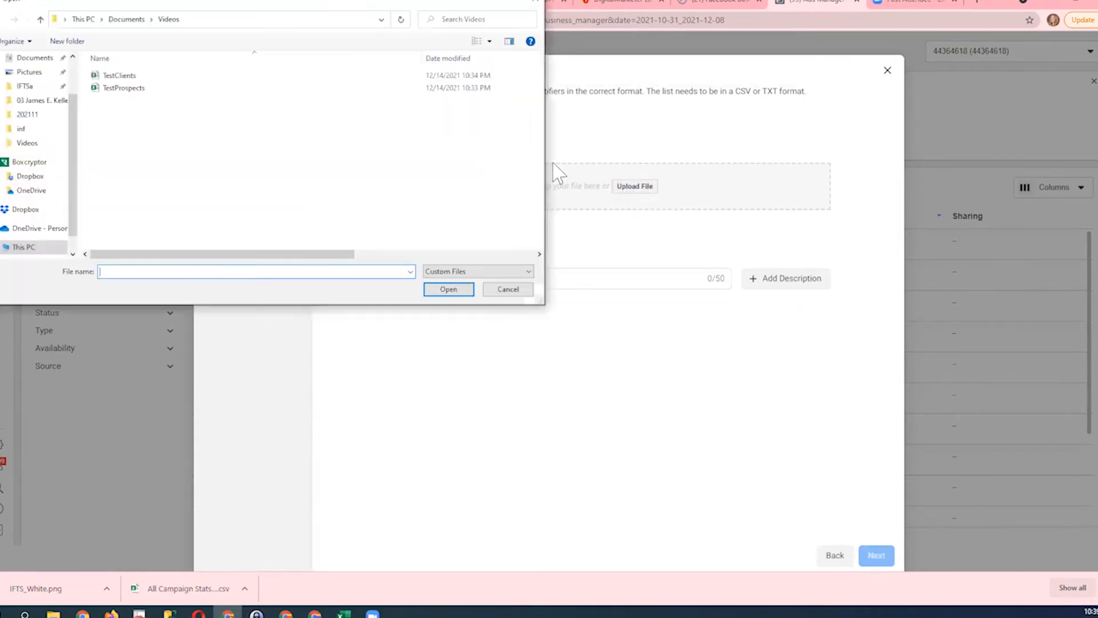
{"action": "left_click", "coordinate": [142, 80]}
{"action": "left_click", "coordinate": [448, 289]}
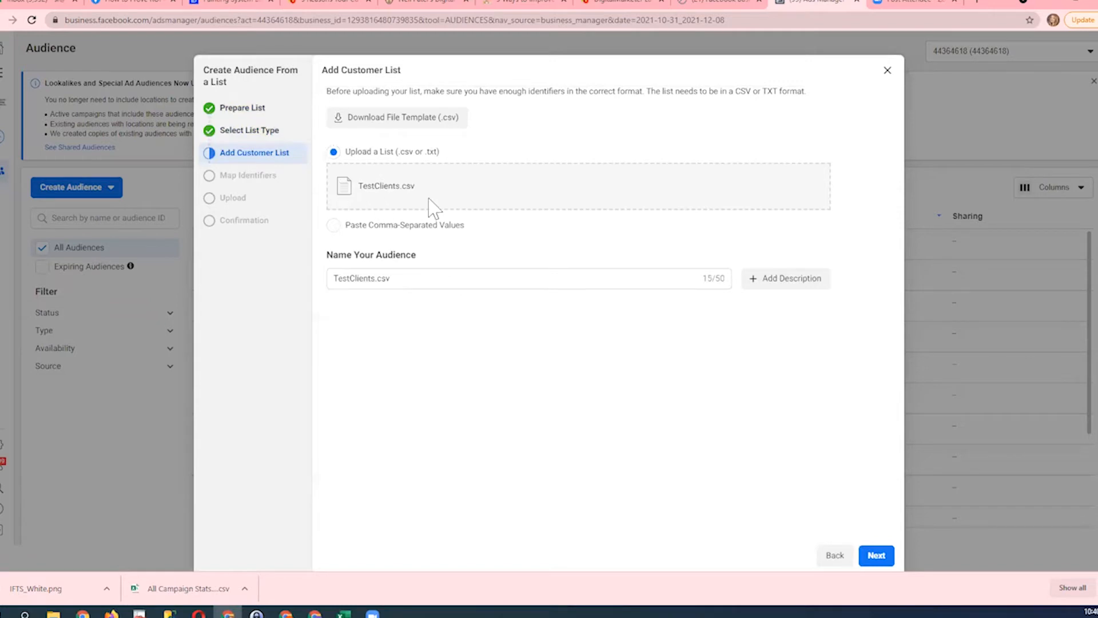
- Name the audience "2021 Client List", add the description "This is the list of all of our clients from 2021", and continue to identifier mapping
{"action": "triple_click", "coordinate": [407, 279]}
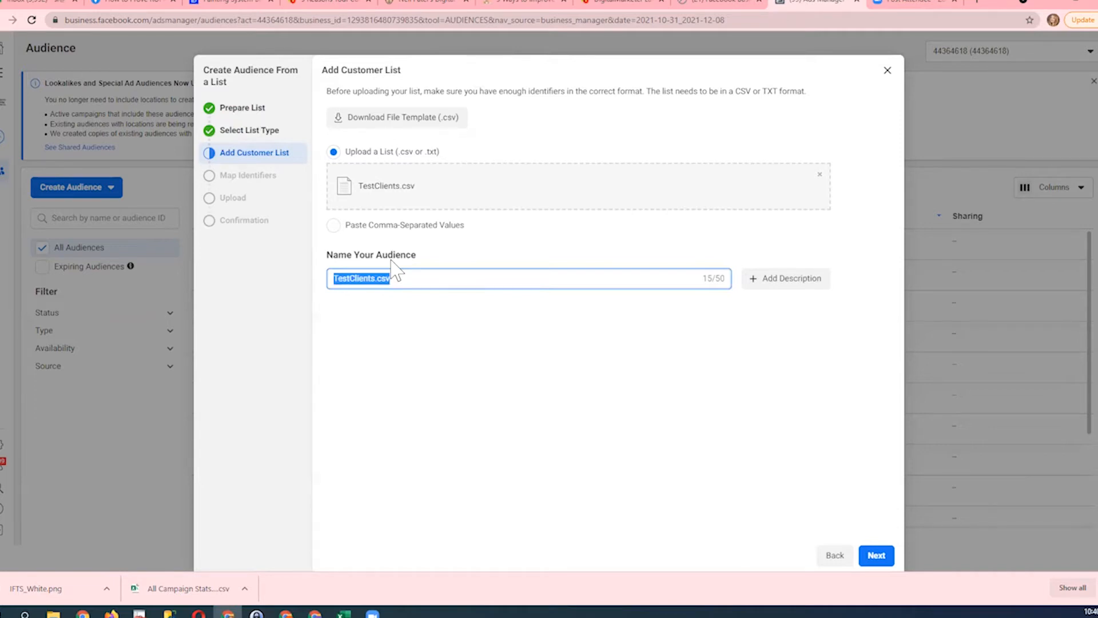
{"action": "type", "text": "2"}
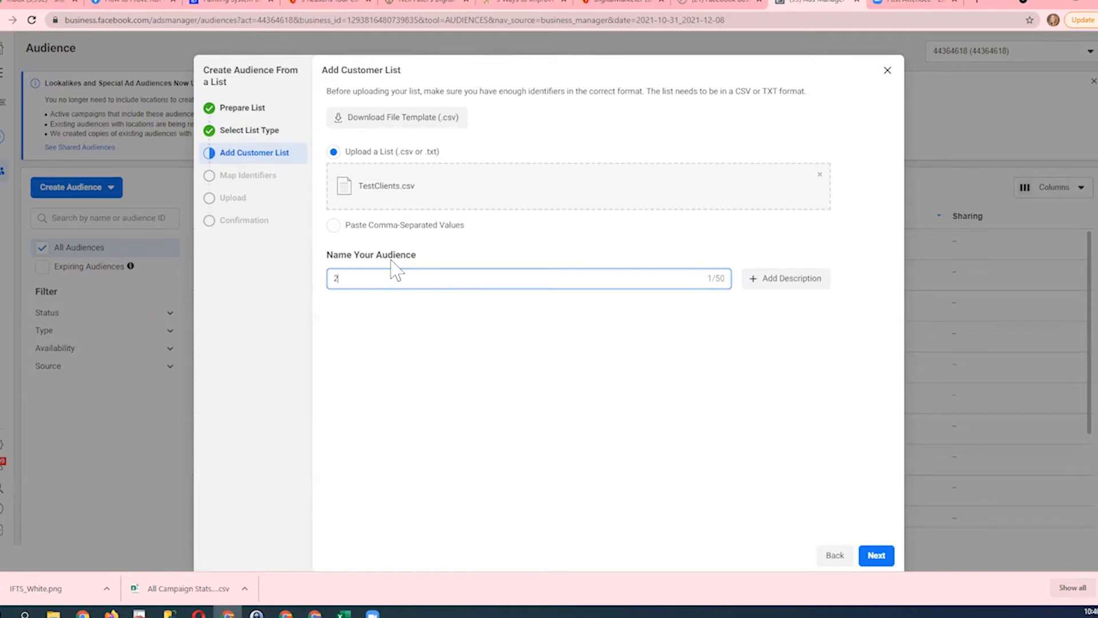
{"action": "type", "text": "021 Client List"}
{"action": "left_click", "coordinate": [781, 280]}
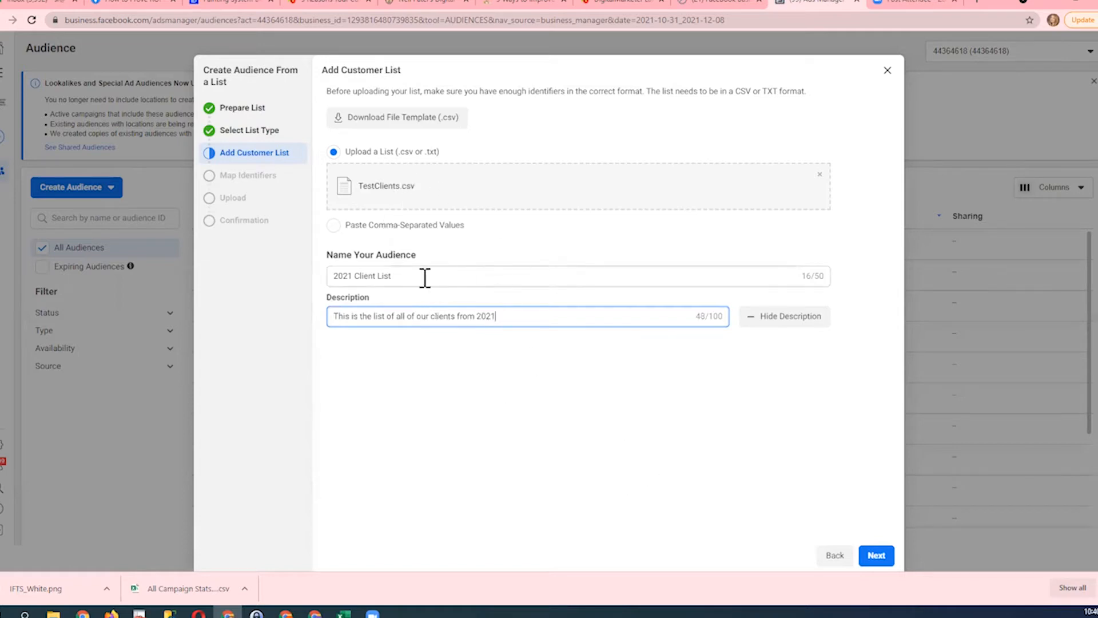
{"action": "left_click", "coordinate": [875, 555]}
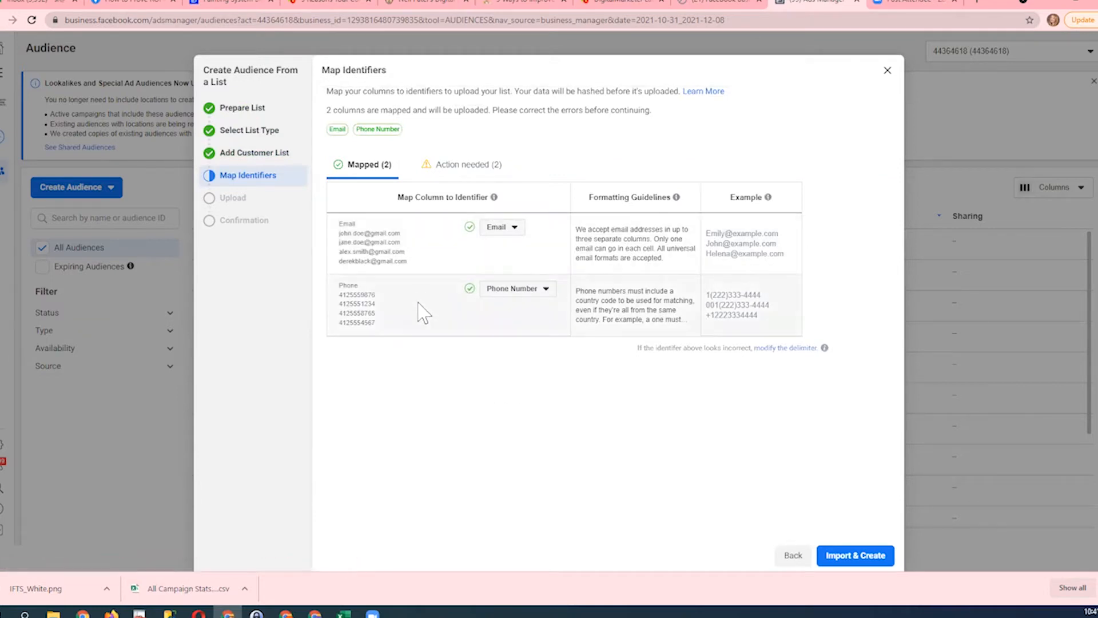
- Map the two unmapped columns that need action to the First Name and Last Name identifiers
{"action": "left_click", "coordinate": [477, 165]}
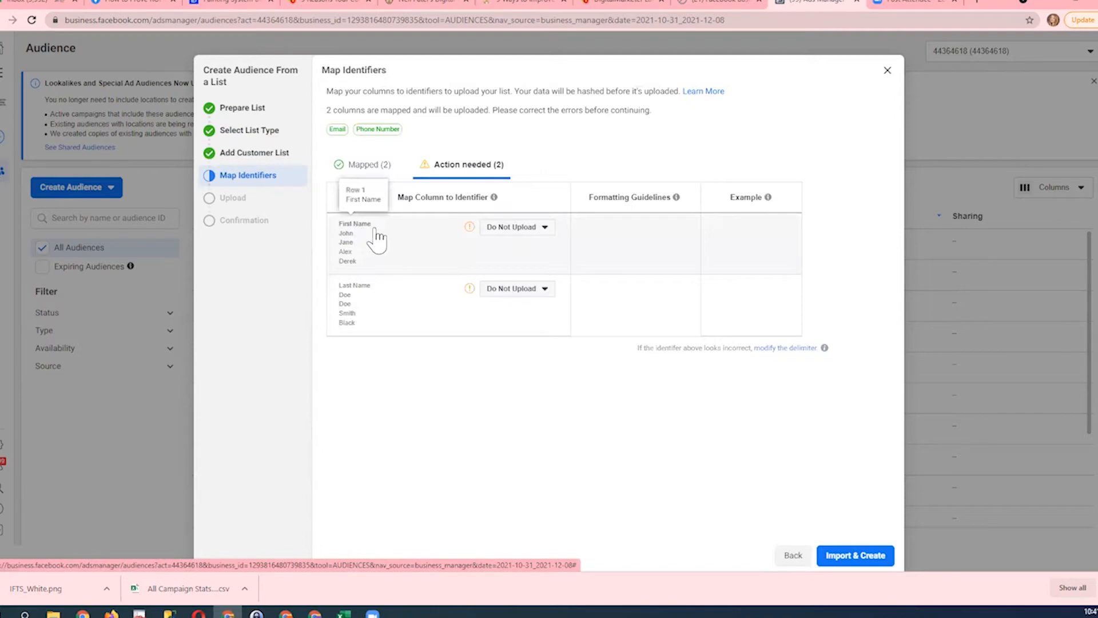
{"action": "left_click", "coordinate": [512, 227]}
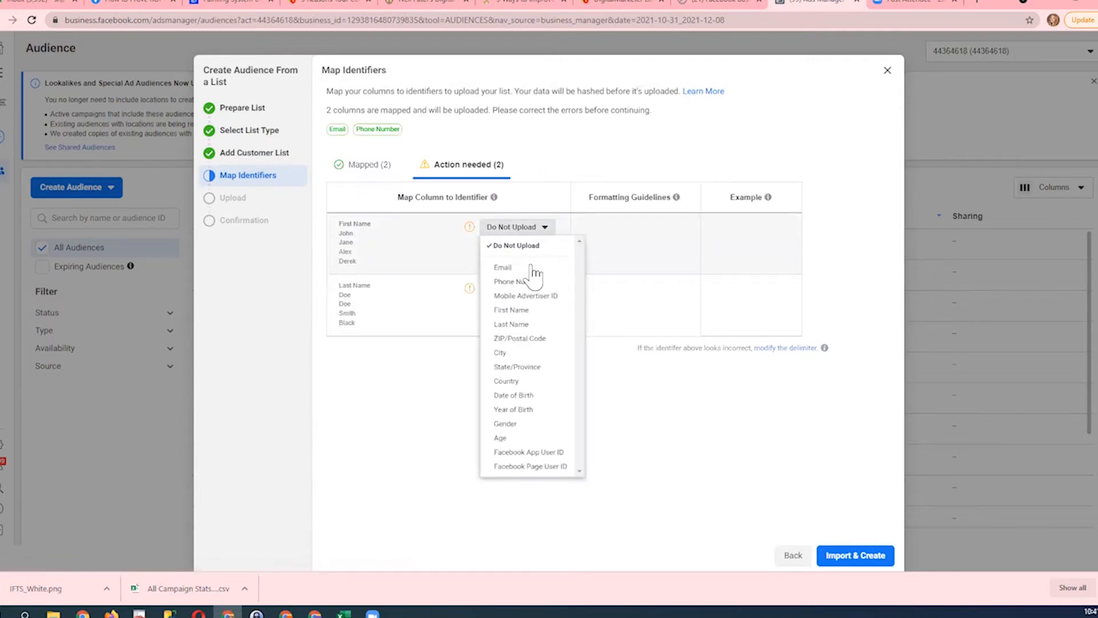
{"action": "left_click", "coordinate": [507, 310]}
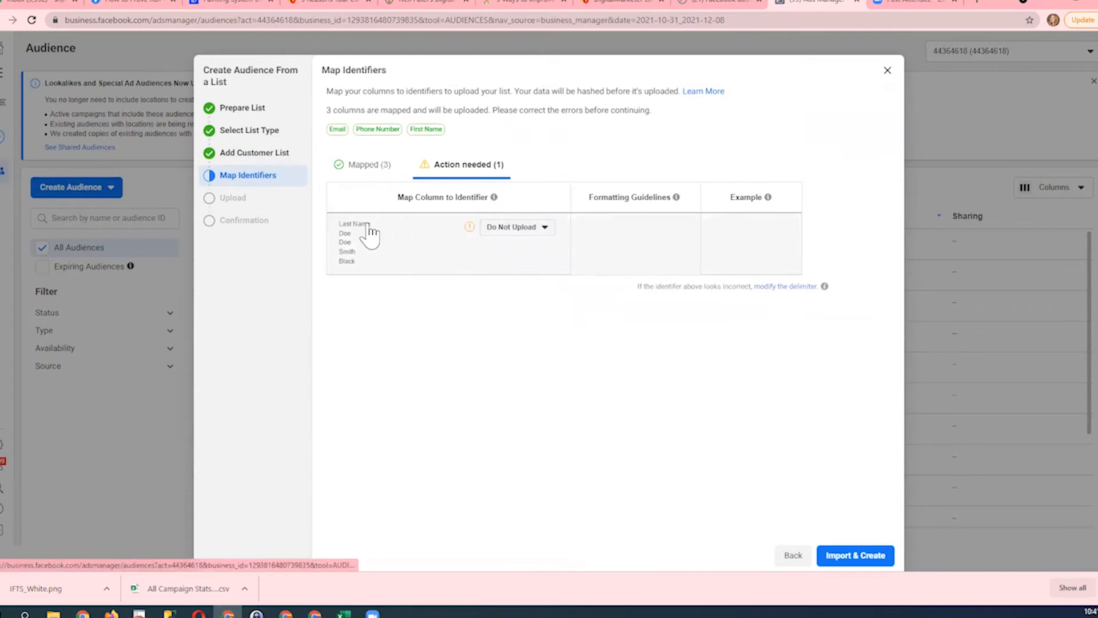
{"action": "left_click", "coordinate": [517, 236]}
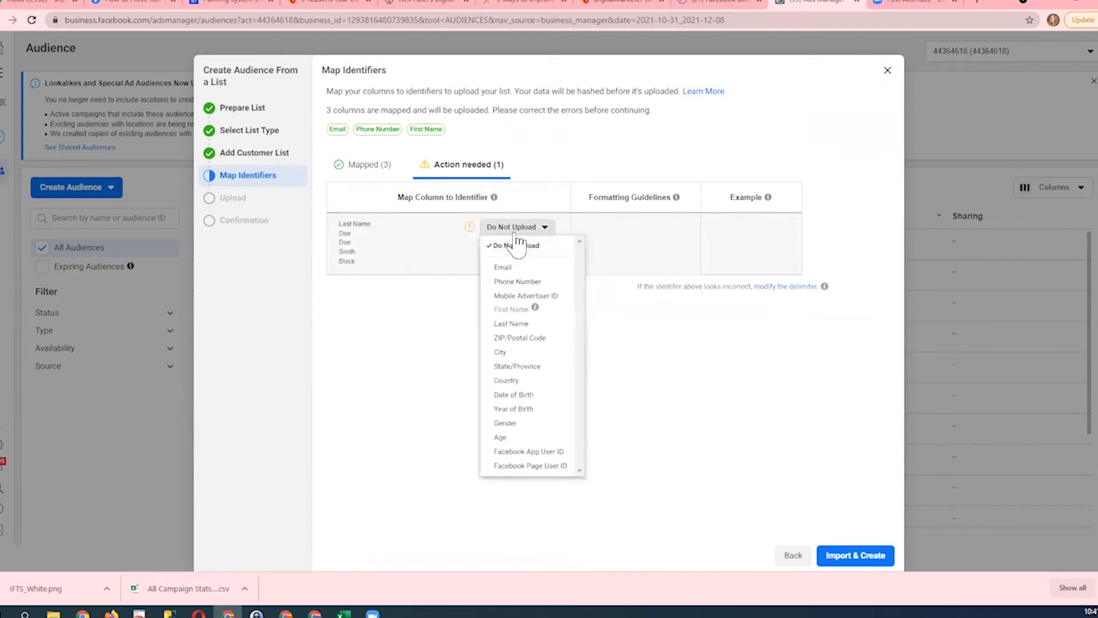
{"action": "left_click", "coordinate": [530, 324]}
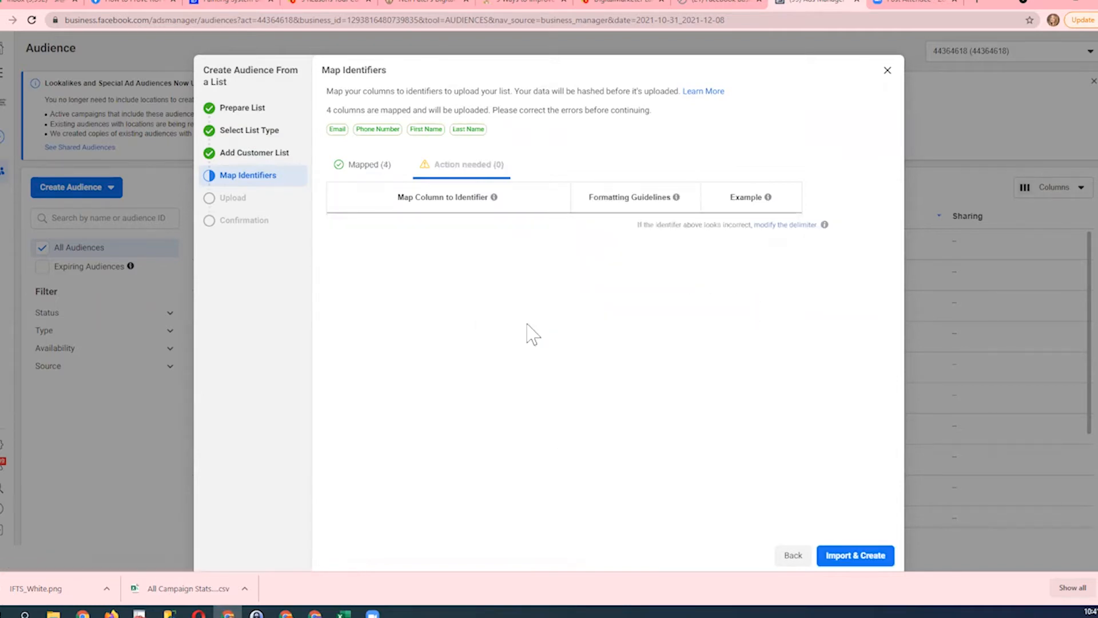
- Check the mapped identifiers, import the list to create the audience, and finish the setup
{"action": "left_click", "coordinate": [365, 171]}
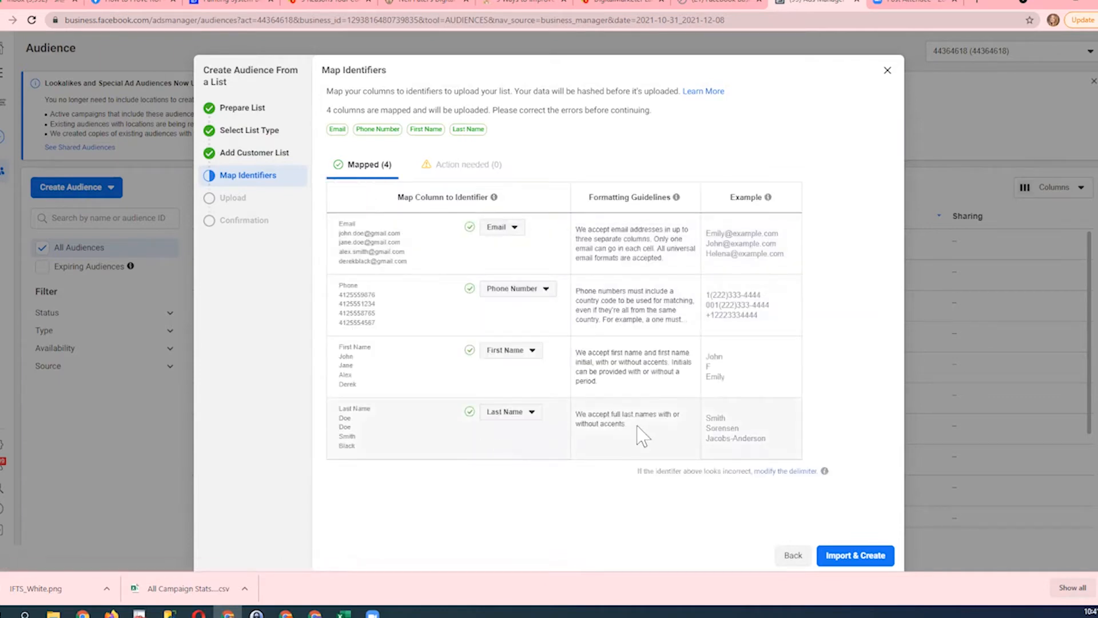
{"action": "left_click", "coordinate": [873, 557]}
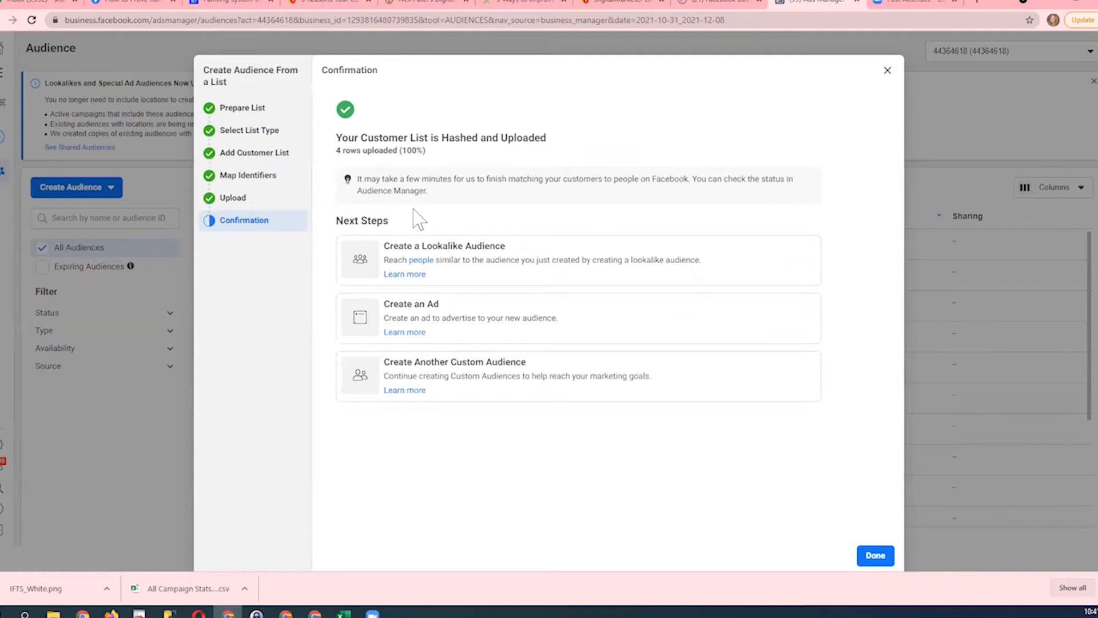
{"action": "left_click", "coordinate": [881, 556]}
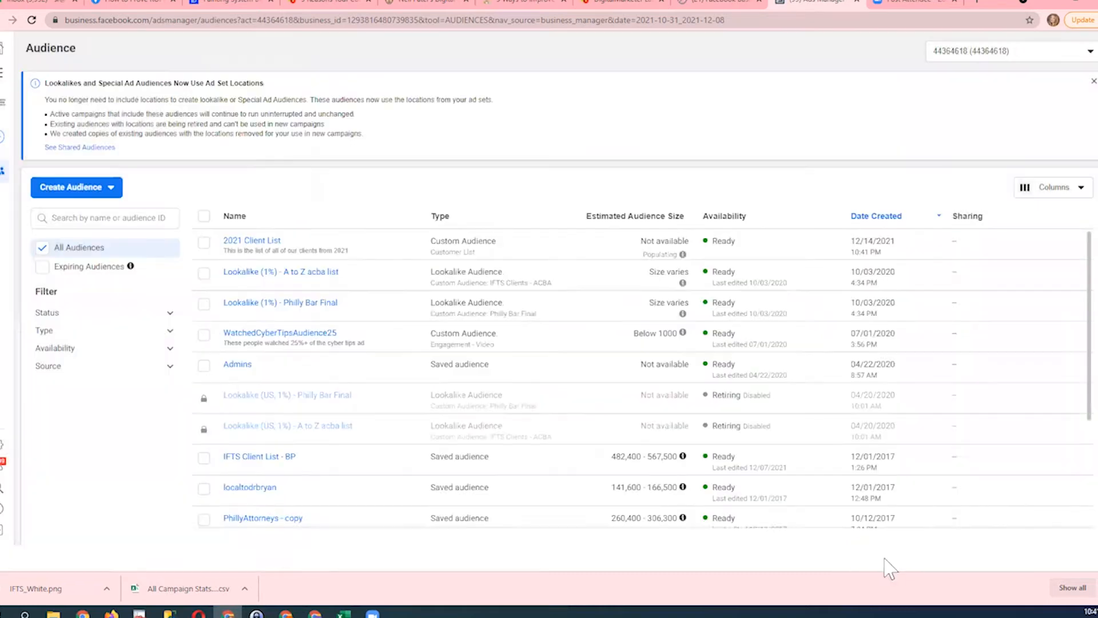
- Save and close the TestProspects workbook in Excel, and return to Facebook Business Suite in the browser
{"action": "mouse_move", "coordinate": [259, 247]}
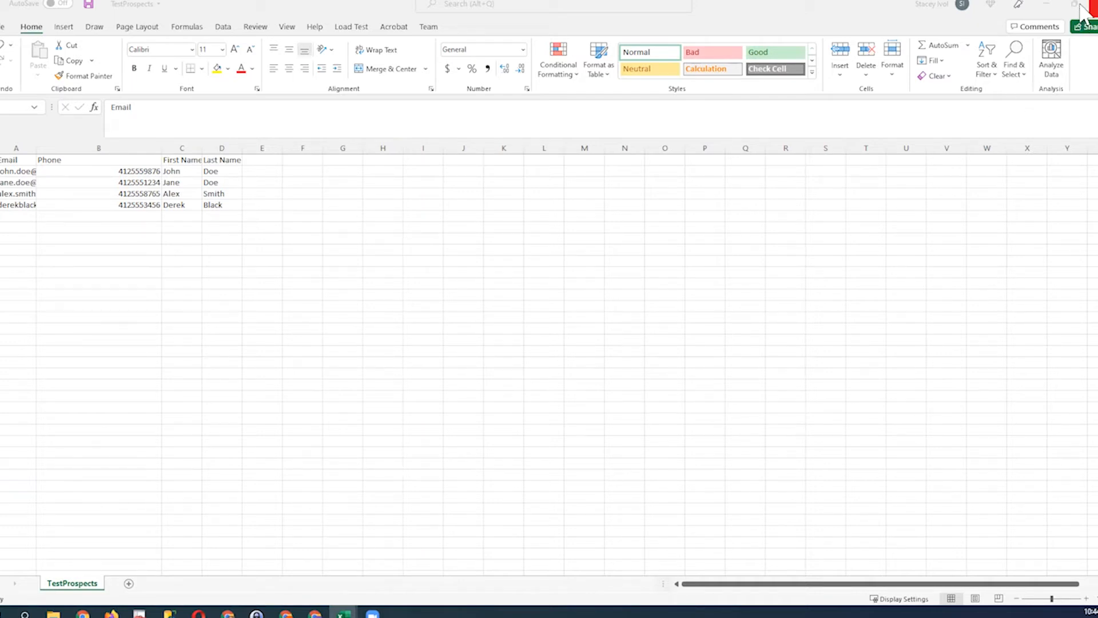
{"action": "left_click", "coordinate": [89, 4]}
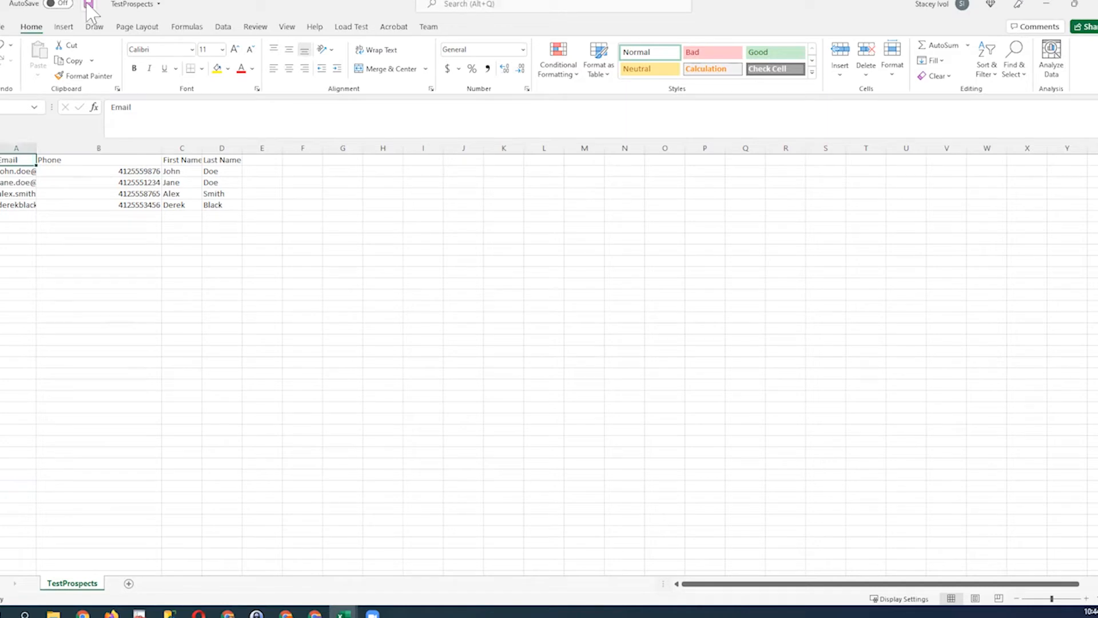
{"action": "left_click", "coordinate": [1091, 5]}
{"action": "left_click", "coordinate": [228, 614]}
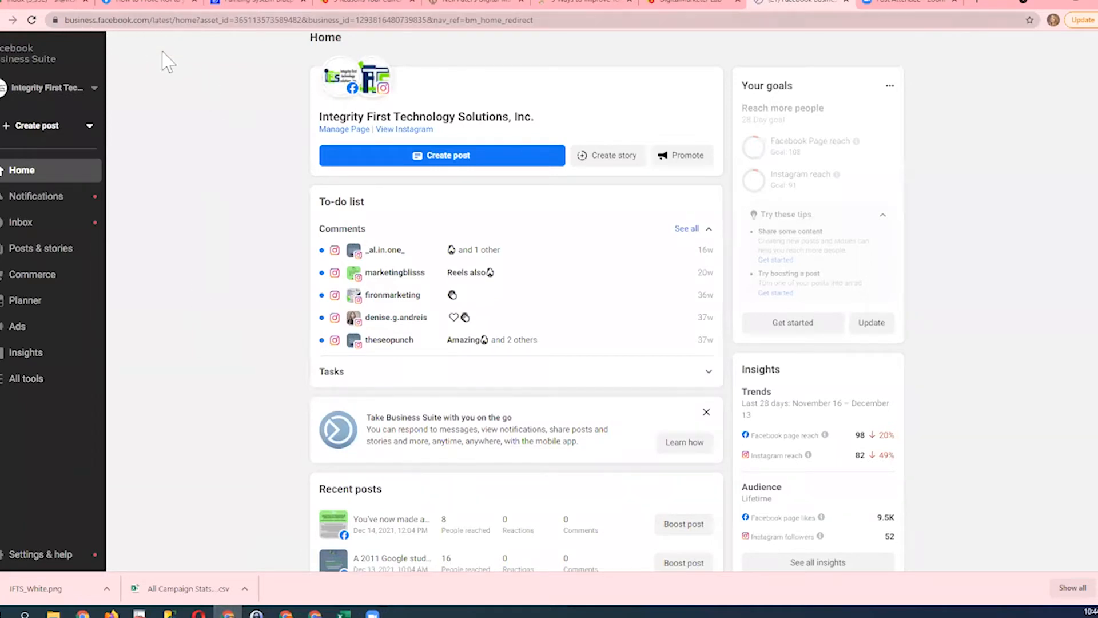
- Reopen the Audiences tool and begin another custom audience based on a customer list, proceeding to the list preparation stage
{"action": "left_click", "coordinate": [42, 382]}
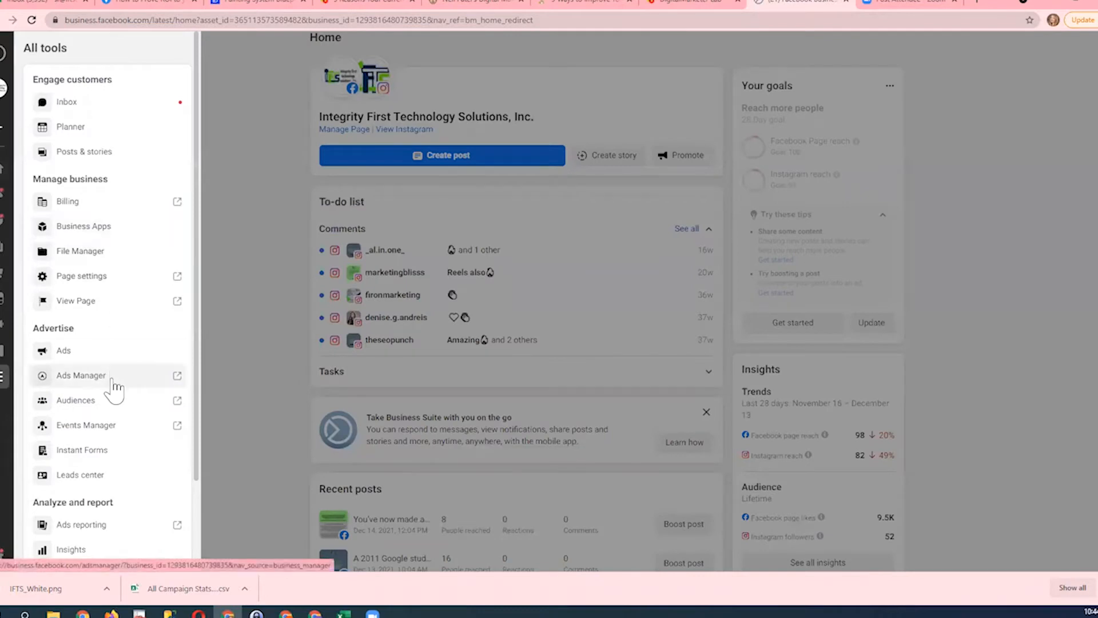
{"action": "left_click", "coordinate": [84, 406]}
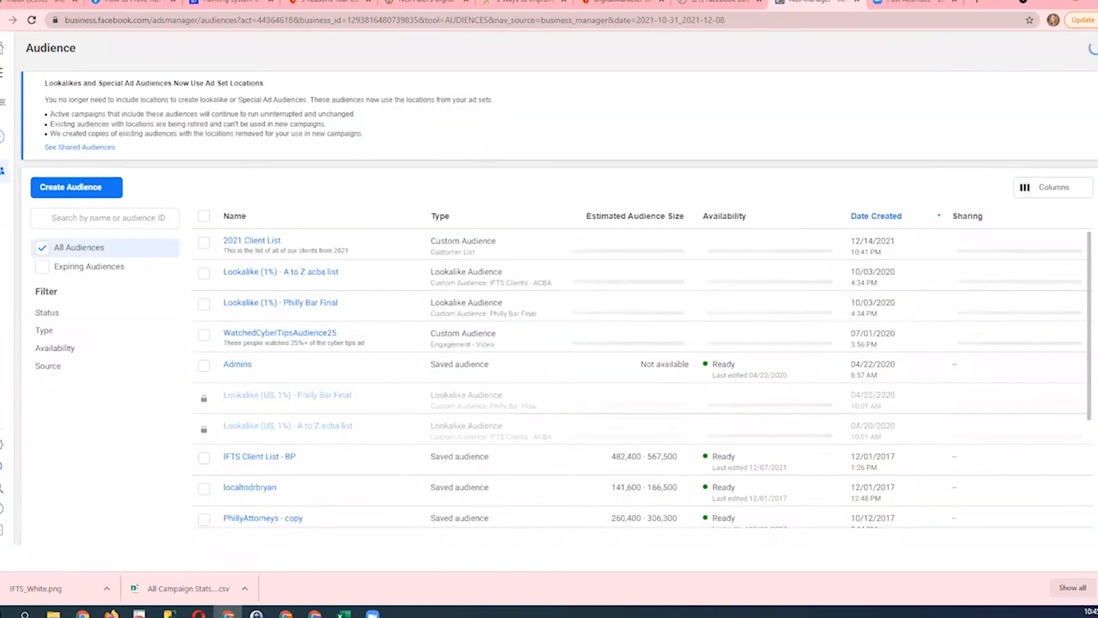
{"action": "left_click", "coordinate": [90, 188]}
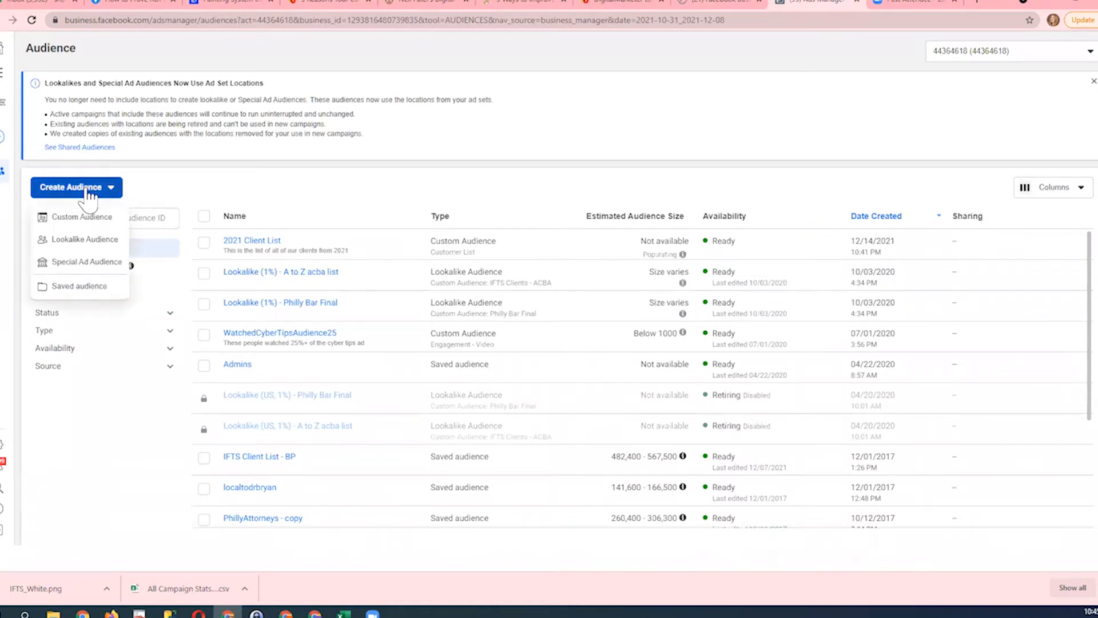
{"action": "left_click", "coordinate": [89, 220]}
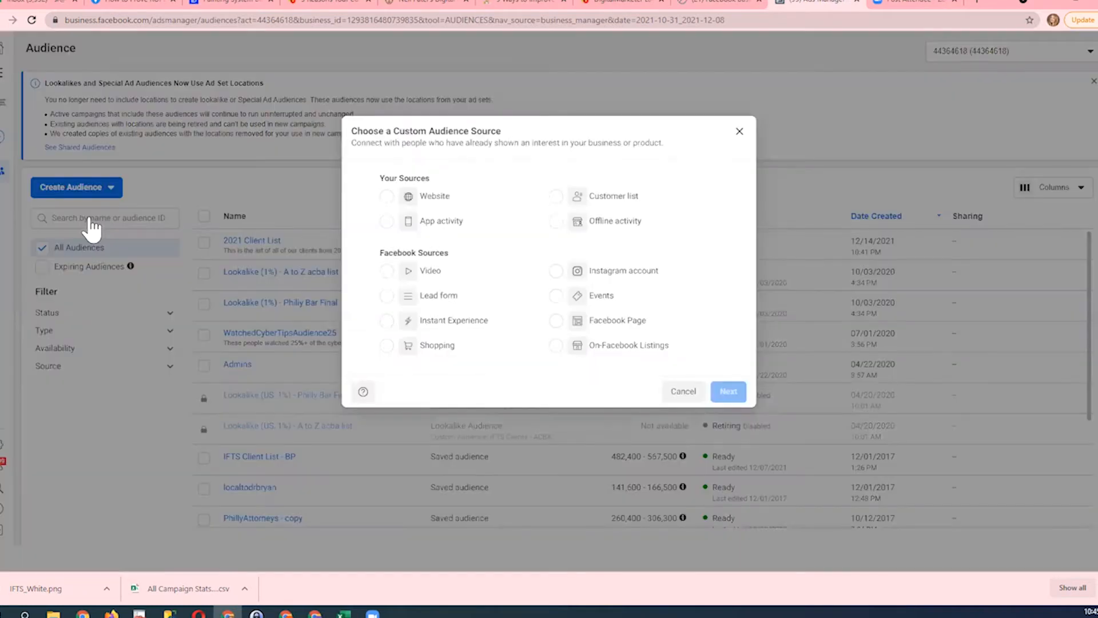
{"action": "left_click", "coordinate": [556, 197]}
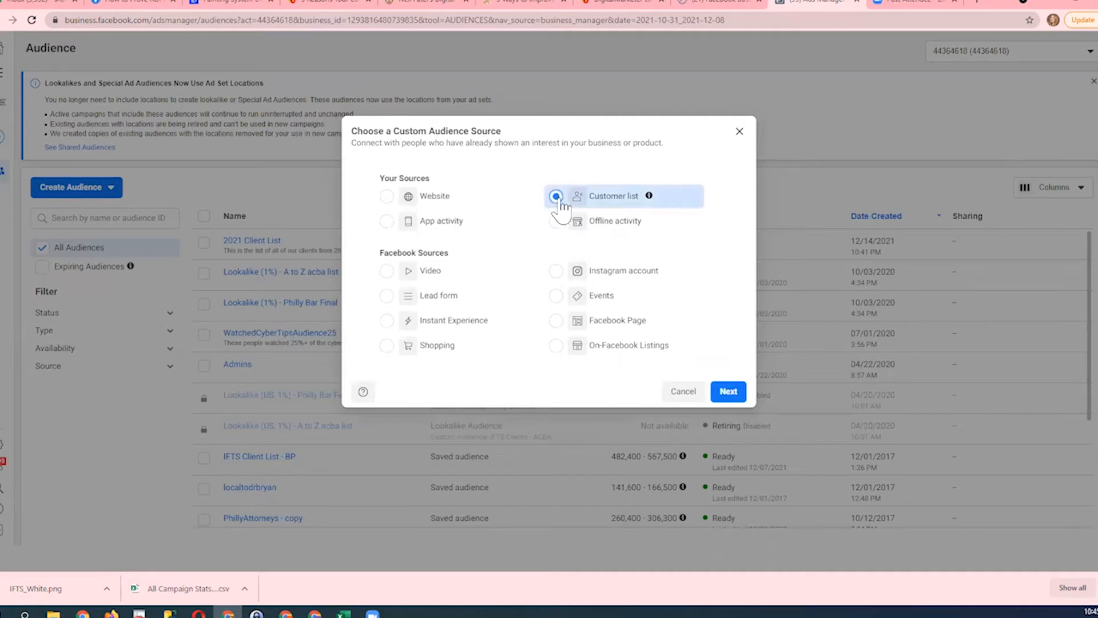
{"action": "left_click", "coordinate": [727, 391]}
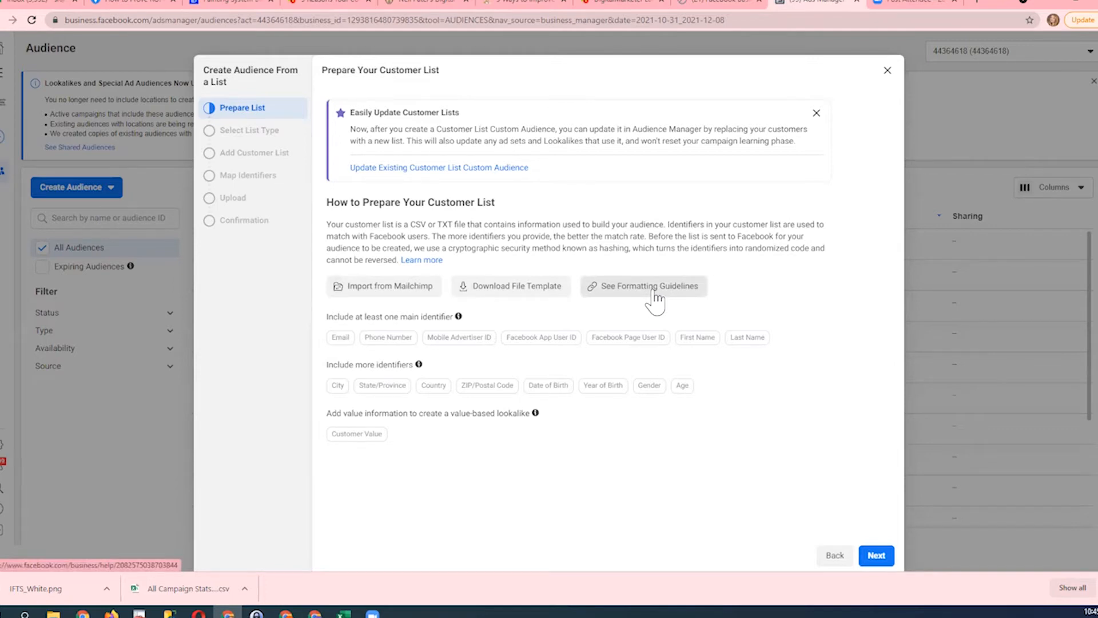
- Indicate that the list has no customer value column and upload TestProspects.csv as the customer list
{"action": "left_click", "coordinate": [875, 557]}
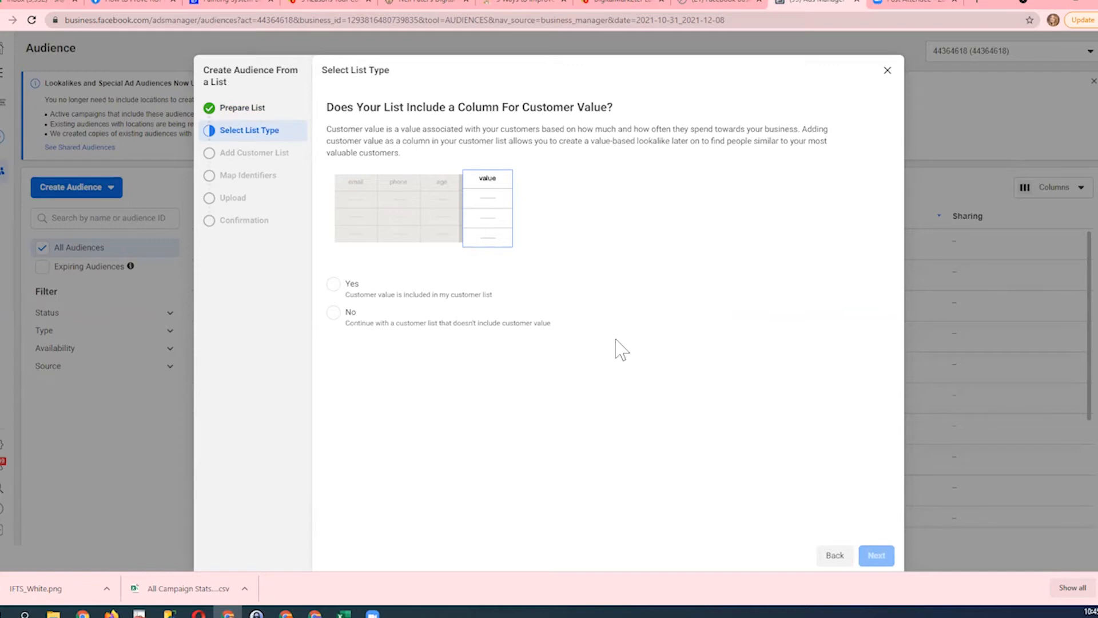
{"action": "left_click", "coordinate": [333, 313]}
{"action": "left_click", "coordinate": [891, 555]}
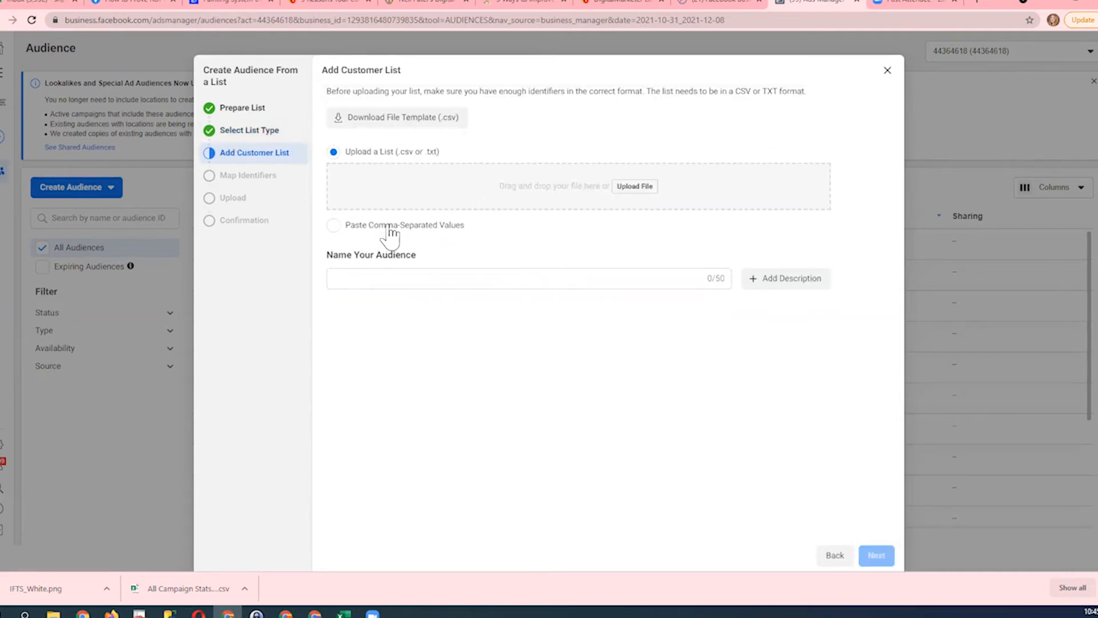
{"action": "left_click", "coordinate": [640, 189]}
{"action": "left_click", "coordinate": [143, 88]}
{"action": "left_click", "coordinate": [437, 287]}
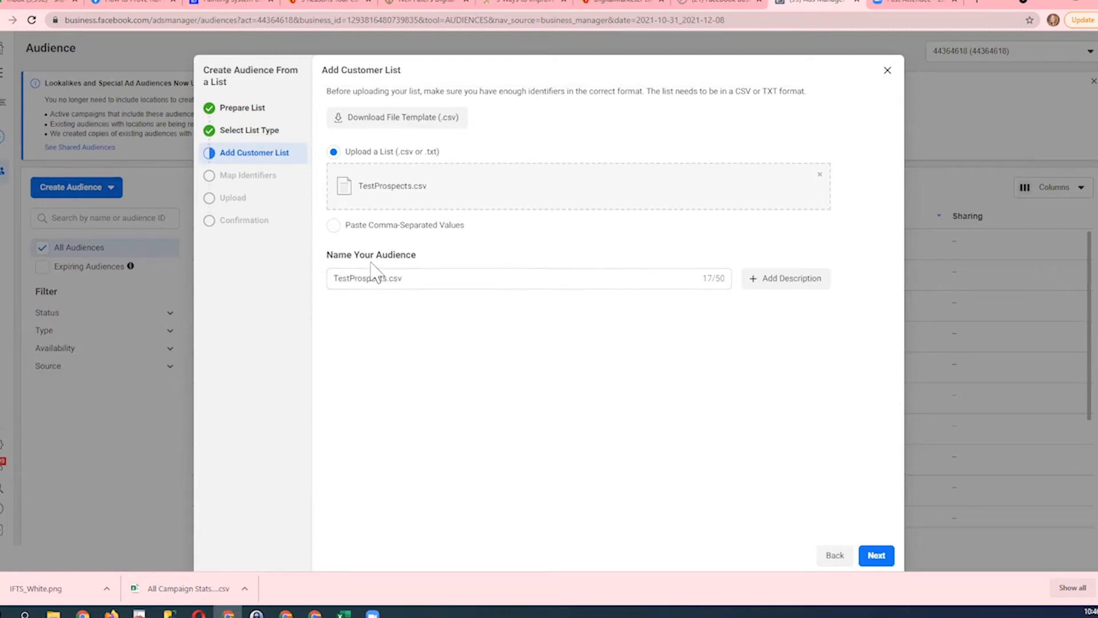
- Replace the default audience name with "2021 Prospects"
{"action": "left_click", "coordinate": [414, 283]}
{"action": "key", "text": "ctrl+a"}
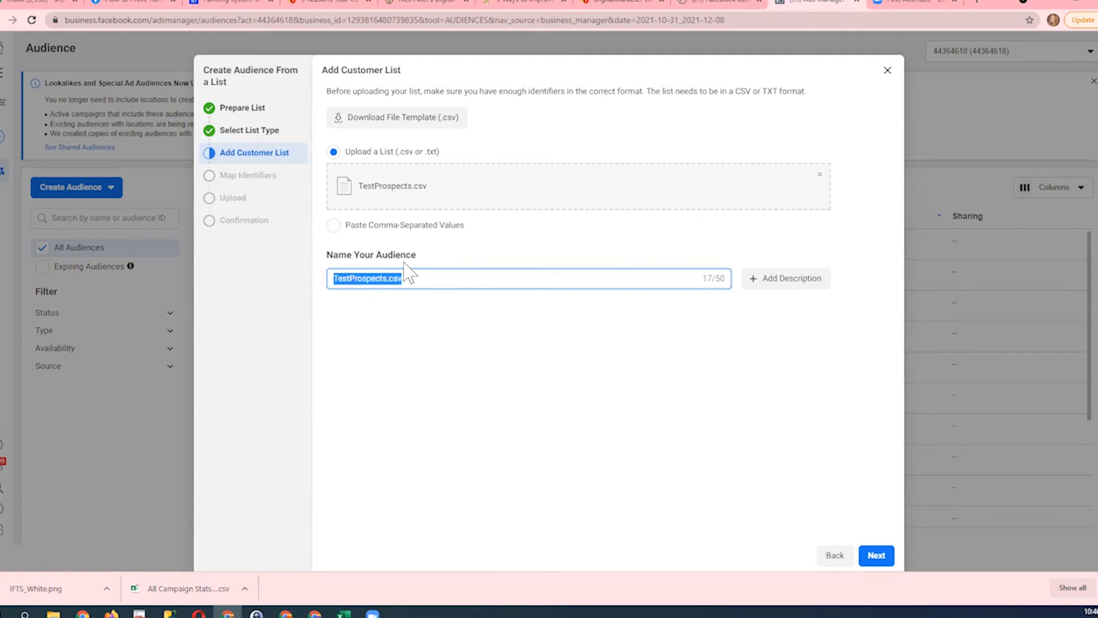
{"action": "key", "text": "BackSpace"}
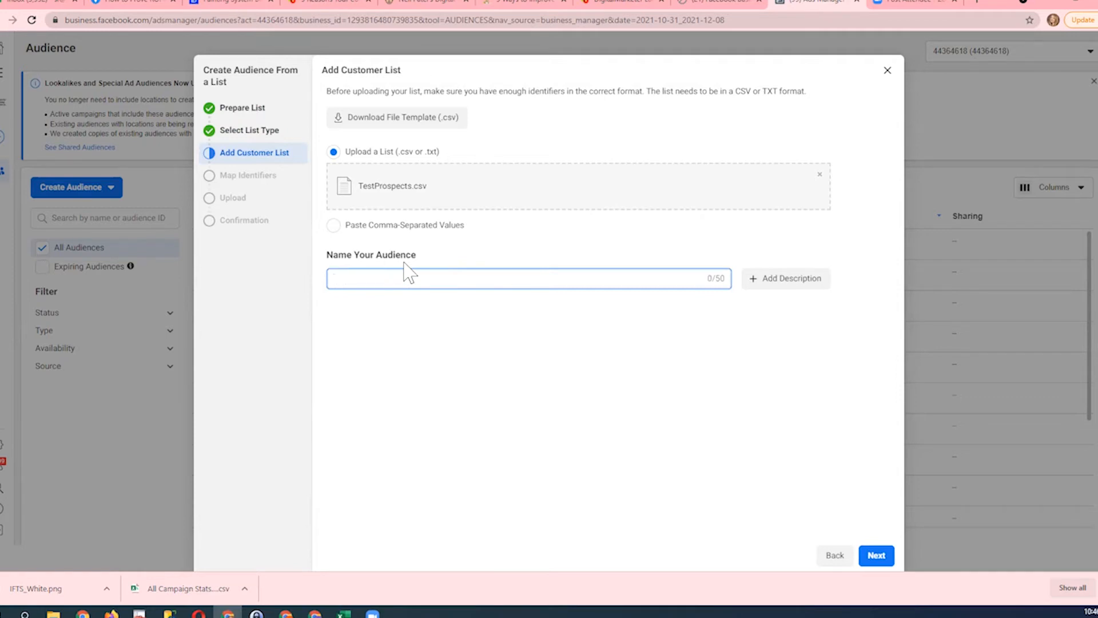
{"action": "type", "text": "2021 Prospects"}
- Add the description "This is the list of prospects that we gathered in 2021" and proceed to identifier mapping
{"action": "left_click", "coordinate": [778, 281]}
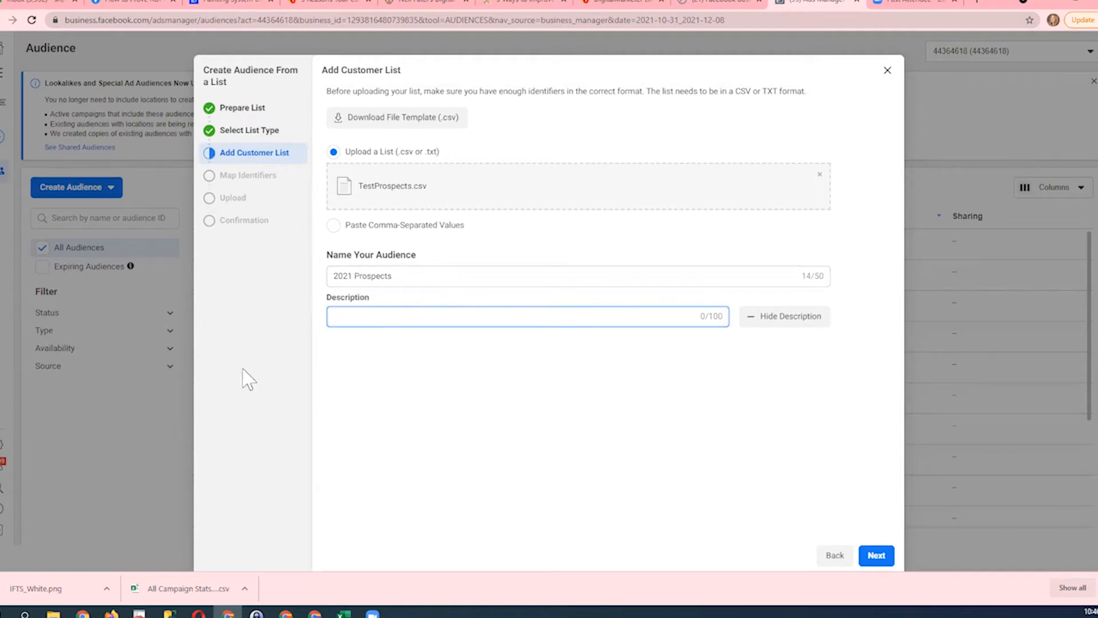
{"action": "type", "text": "This is the list of prospects that we gathered in 2021"}
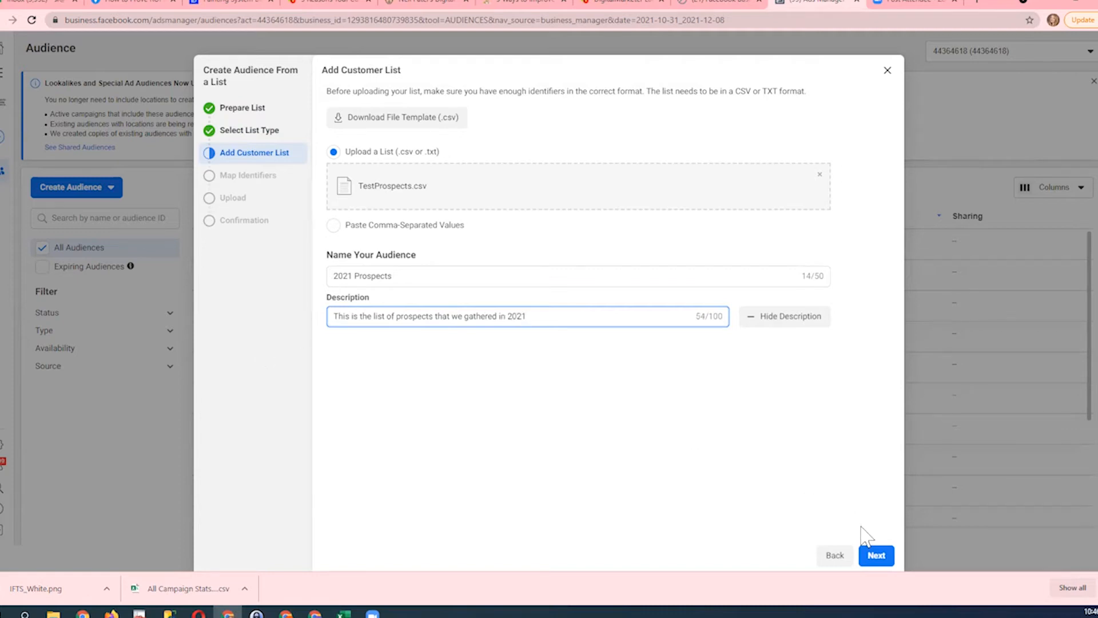
{"action": "left_click", "coordinate": [875, 556]}
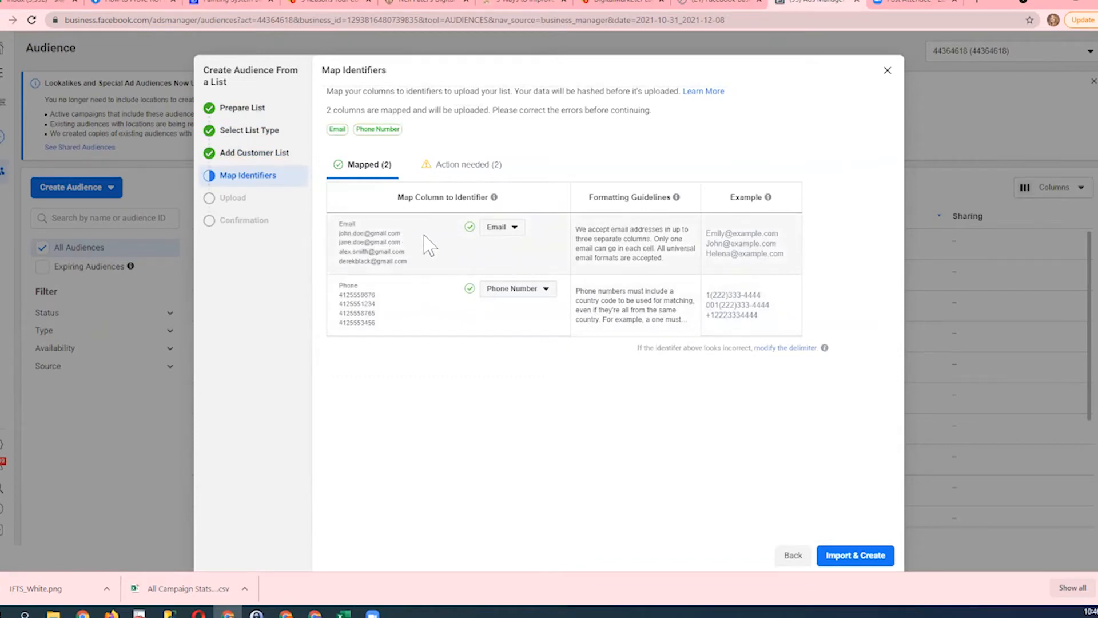
- Map the prospect list's two columns needing action to the First Name and Last Name identifiers
{"action": "left_click", "coordinate": [455, 170]}
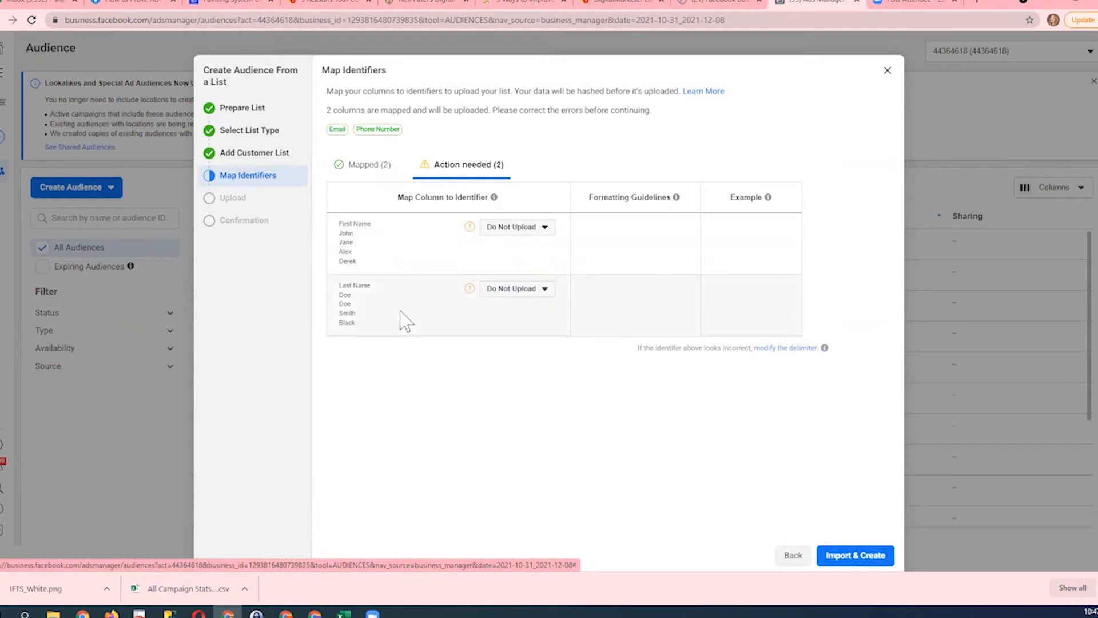
{"action": "left_click", "coordinate": [512, 227]}
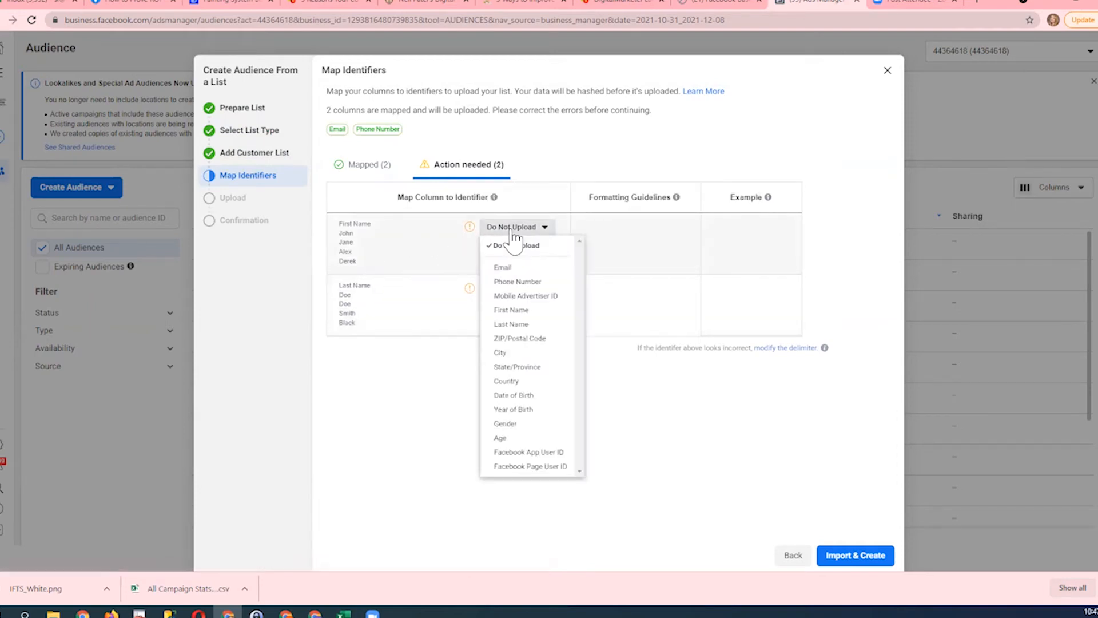
{"action": "left_click", "coordinate": [512, 309]}
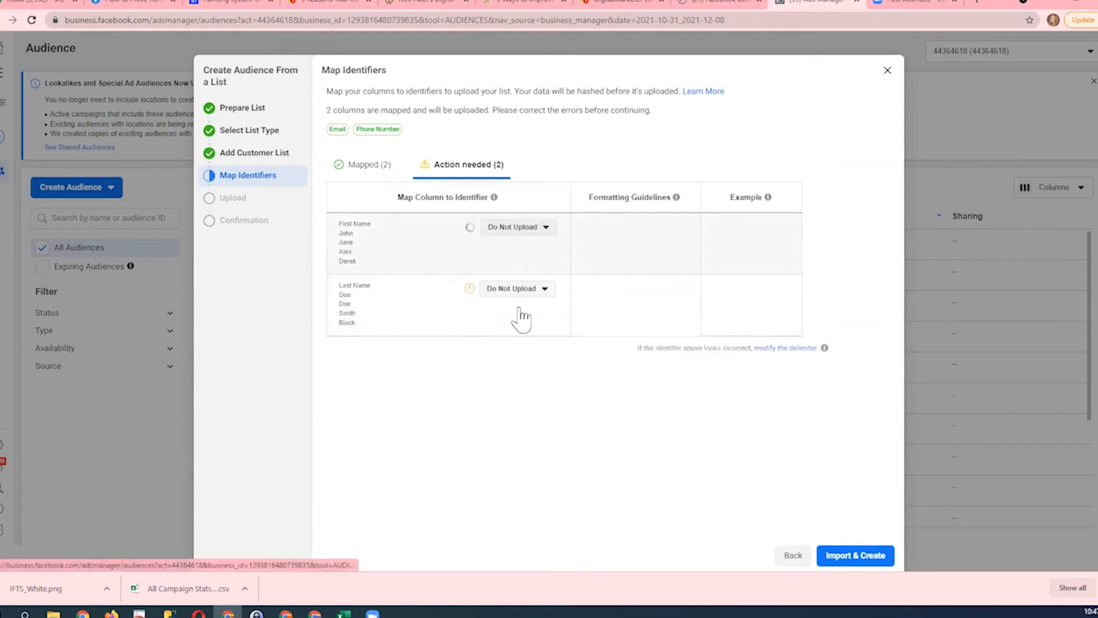
{"action": "left_click", "coordinate": [522, 231]}
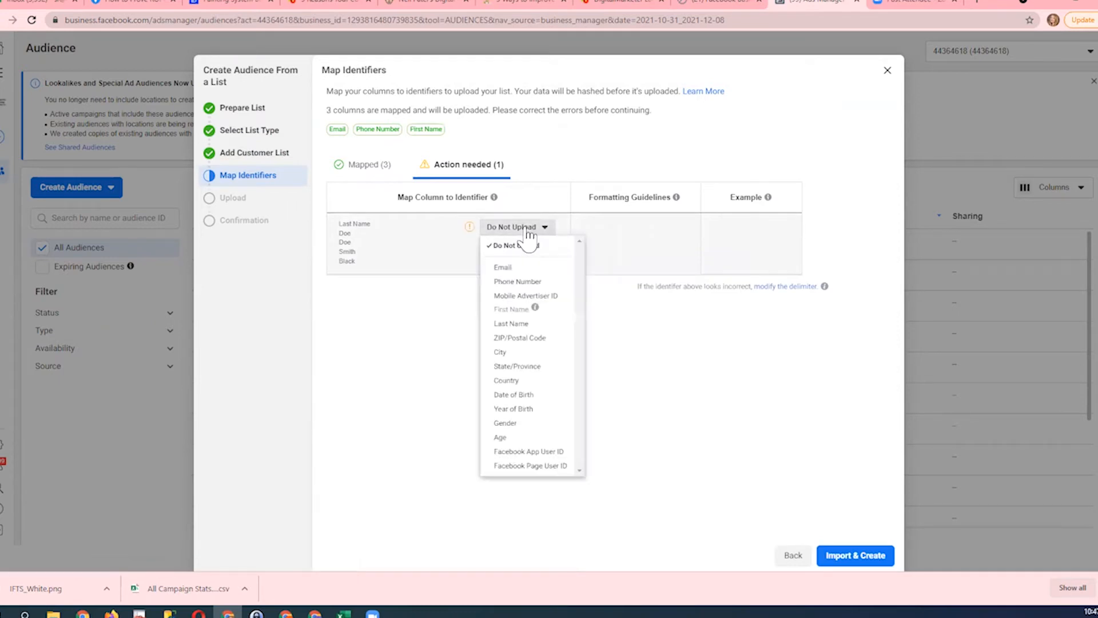
{"action": "left_click", "coordinate": [541, 324]}
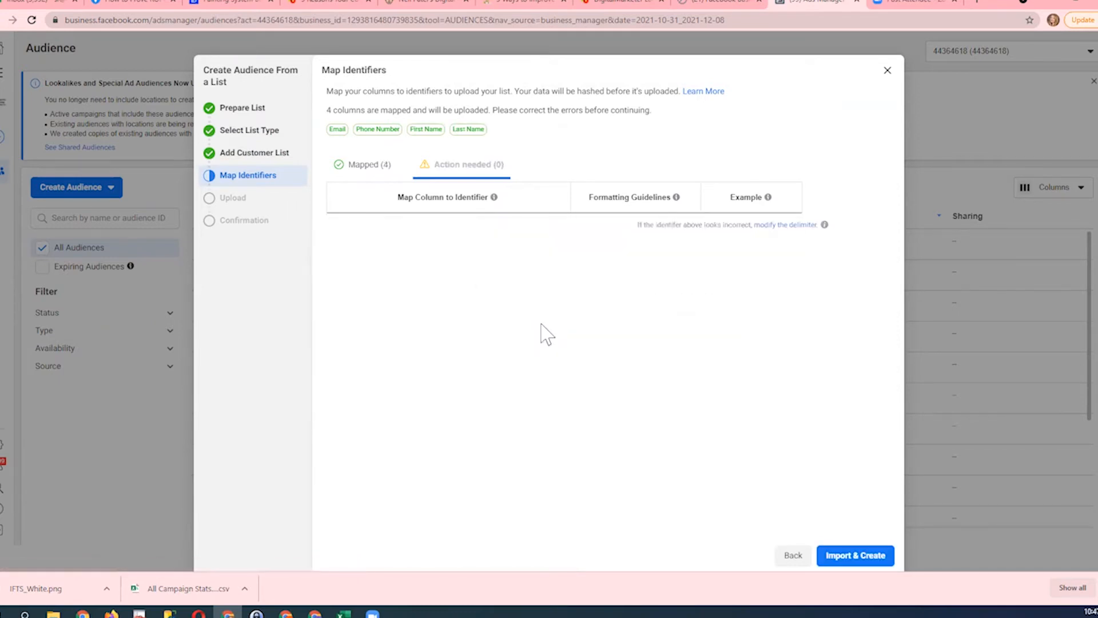
- Review the prospect list's mapped identifiers, then import the list to create the audience and finish the setup
{"action": "left_click", "coordinate": [361, 165]}
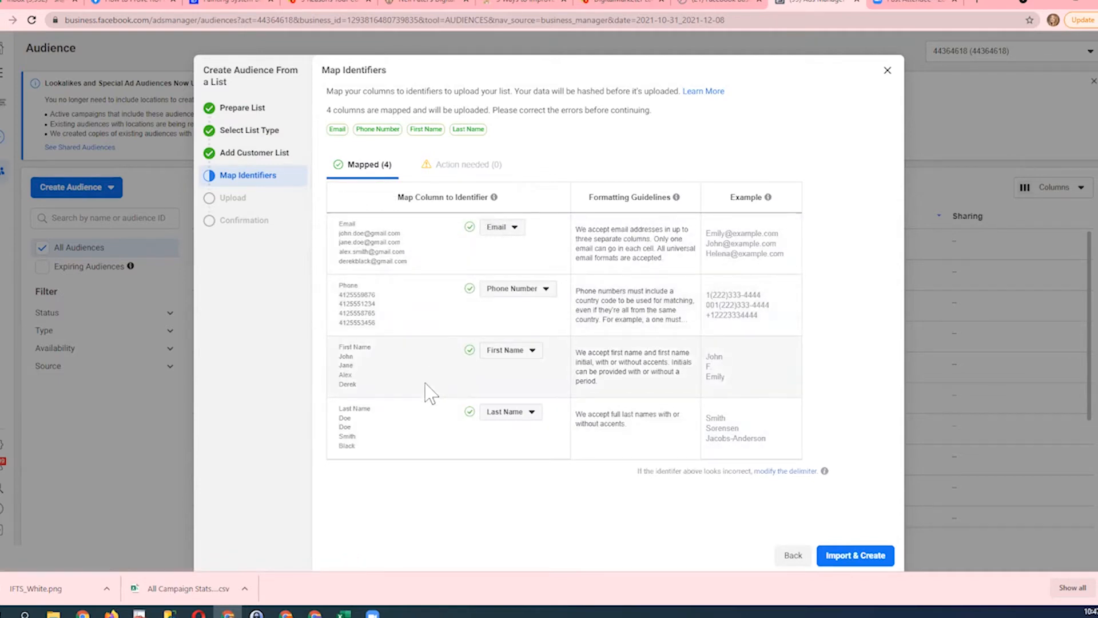
{"action": "left_click", "coordinate": [857, 556]}
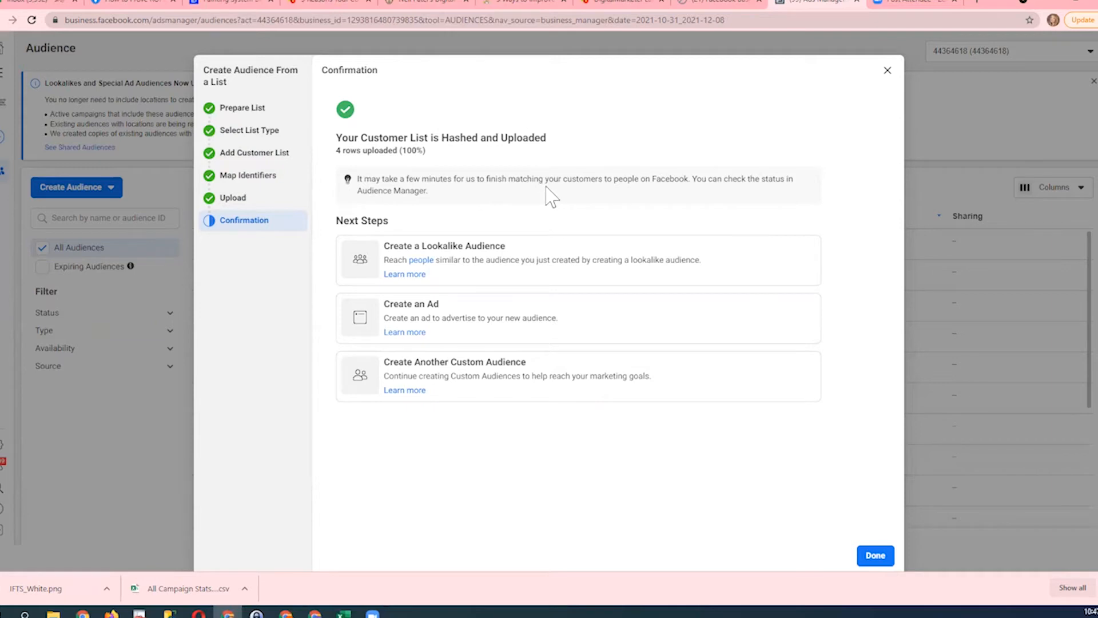
{"action": "left_click", "coordinate": [876, 556]}
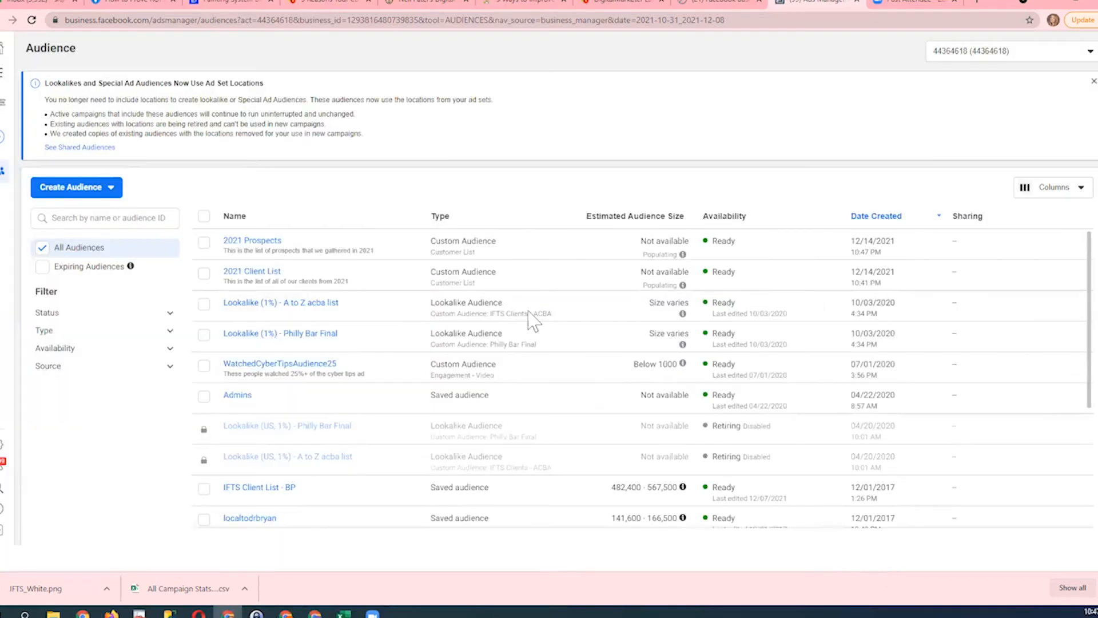
- Create one 1% lookalike audience using the IFTS Clients - ACBA customer list audience as its source
{"action": "mouse_move", "coordinate": [240, 249]}
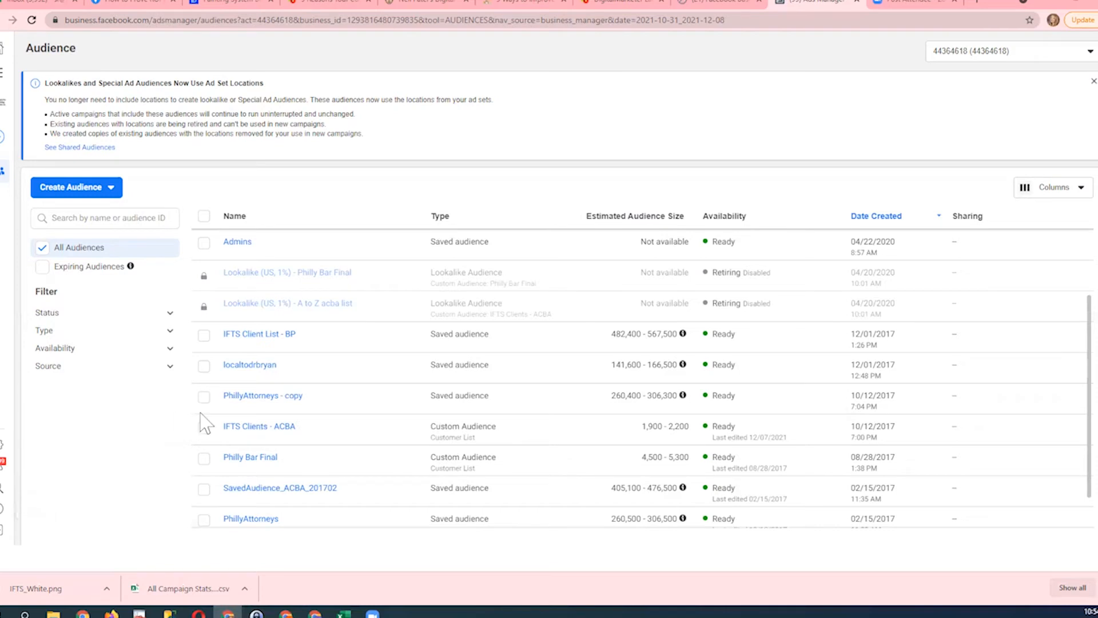
{"action": "left_click", "coordinate": [204, 428]}
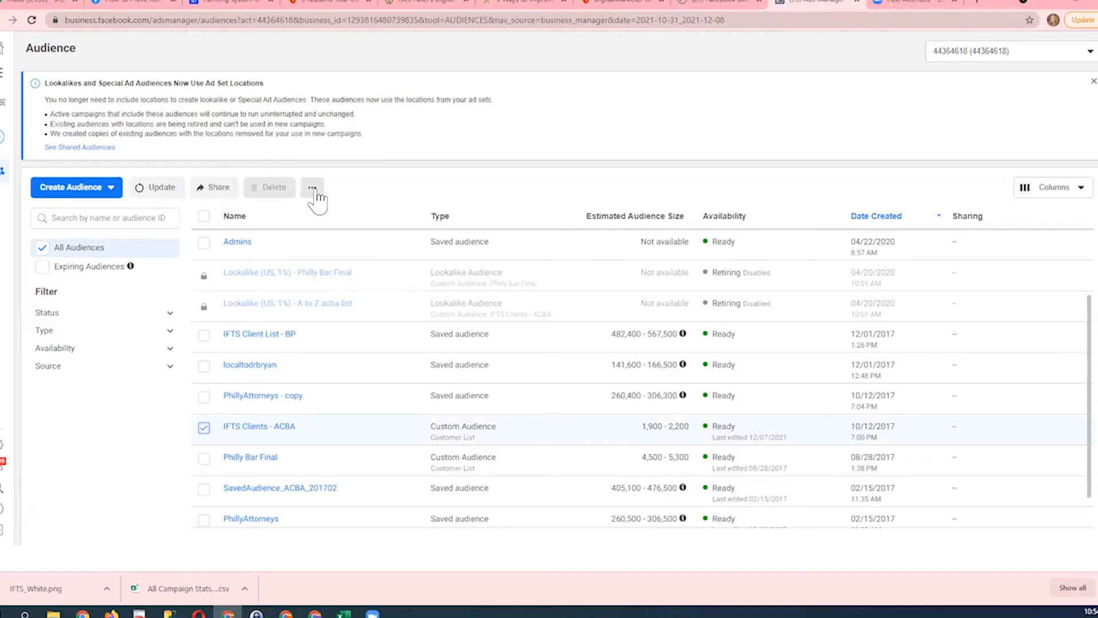
{"action": "left_click", "coordinate": [313, 189]}
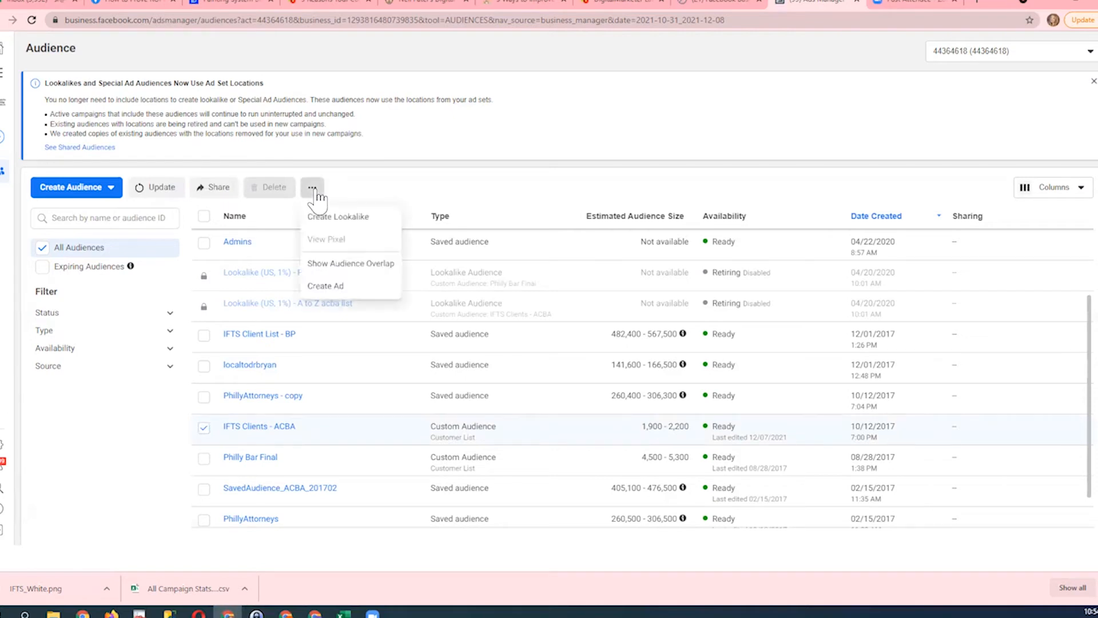
{"action": "left_click", "coordinate": [334, 217]}
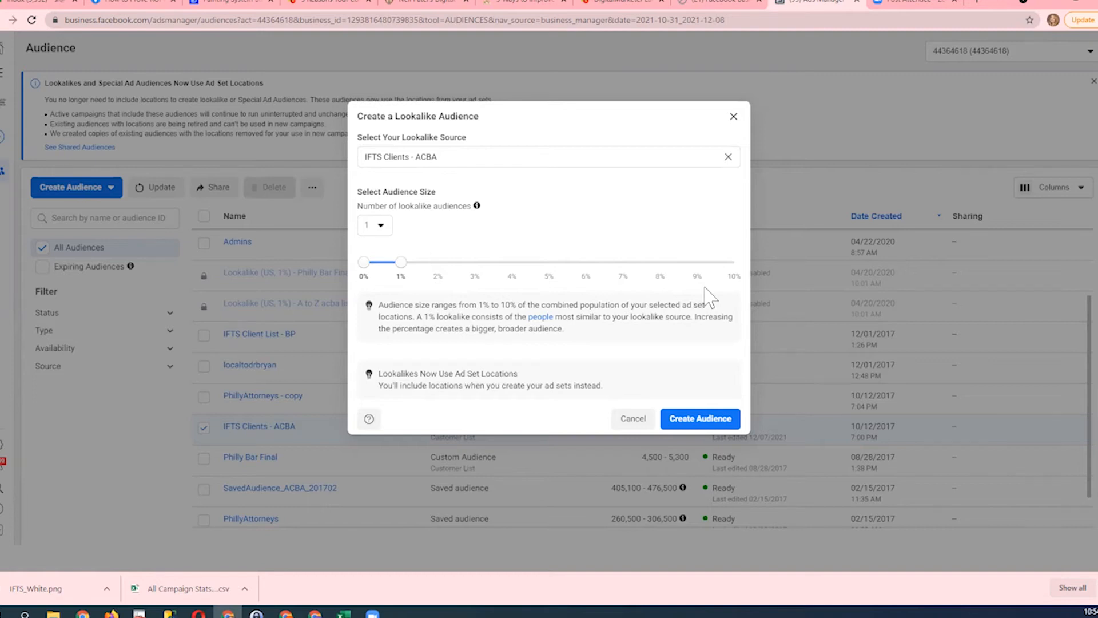
{"action": "left_click", "coordinate": [707, 423]}
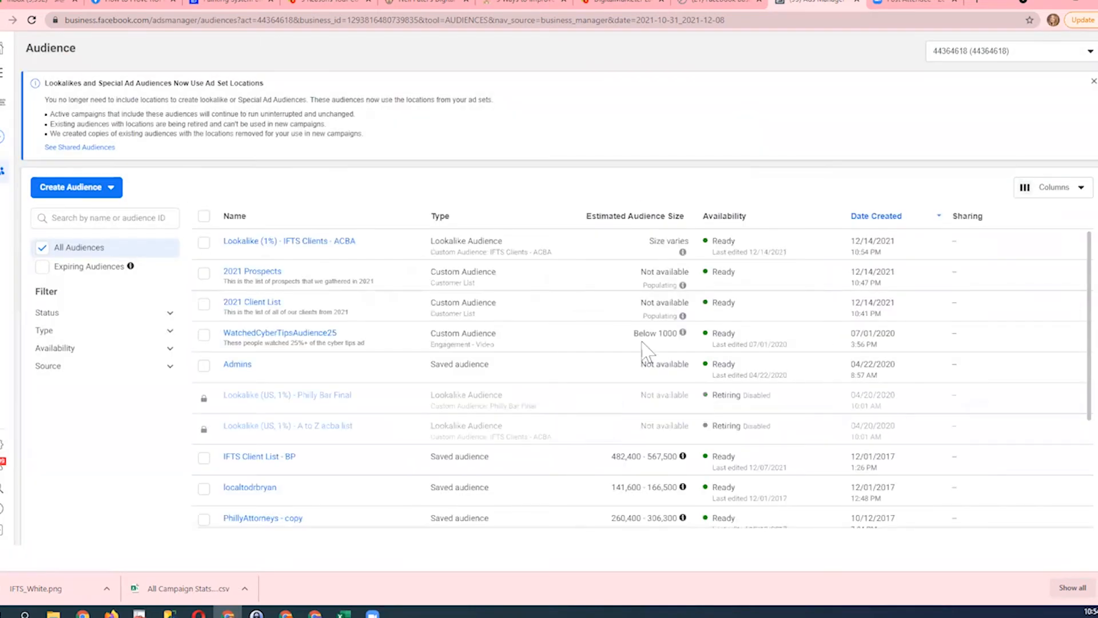
- Start a new custom audience with Facebook Page as its source
{"action": "mouse_move", "coordinate": [264, 246]}
{"action": "left_click", "coordinate": [103, 192]}
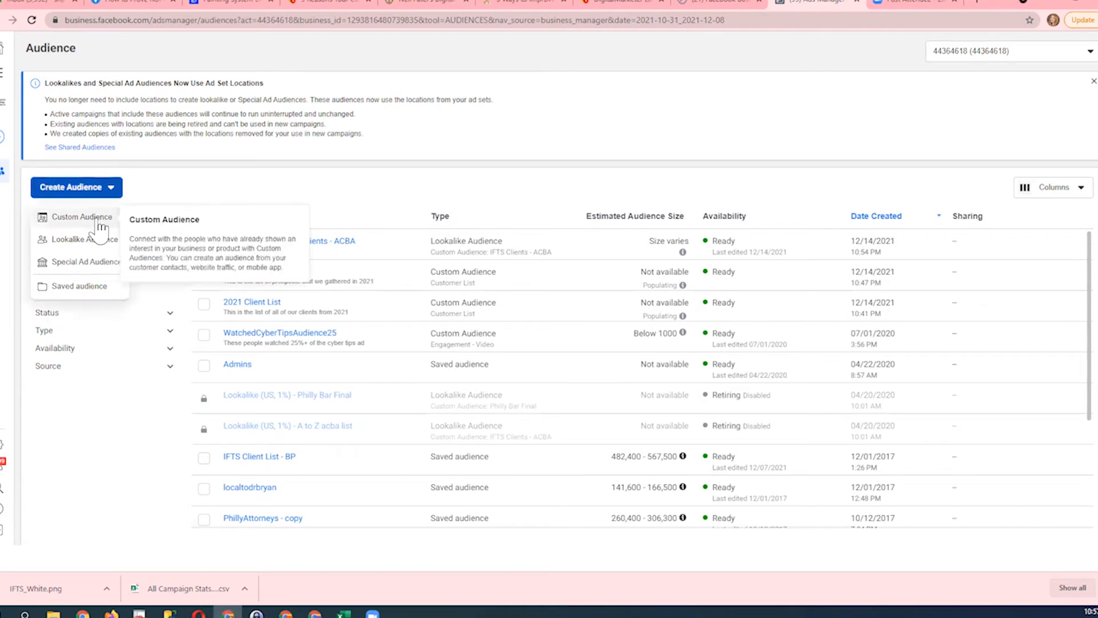
{"action": "left_click", "coordinate": [82, 217]}
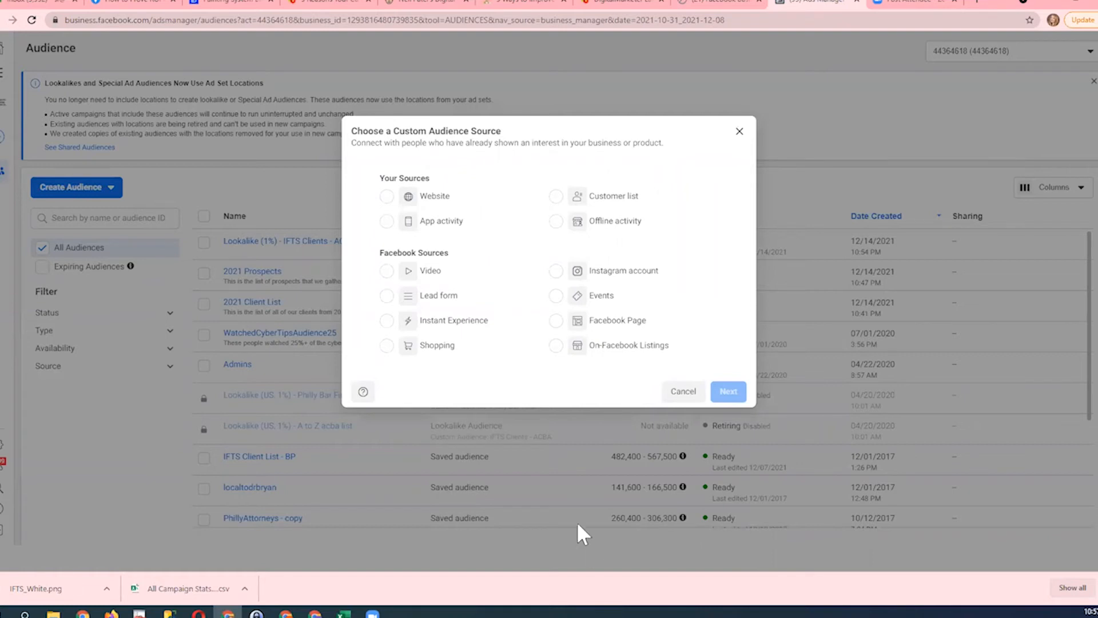
{"action": "left_click", "coordinate": [557, 321]}
{"action": "left_click", "coordinate": [727, 391]}
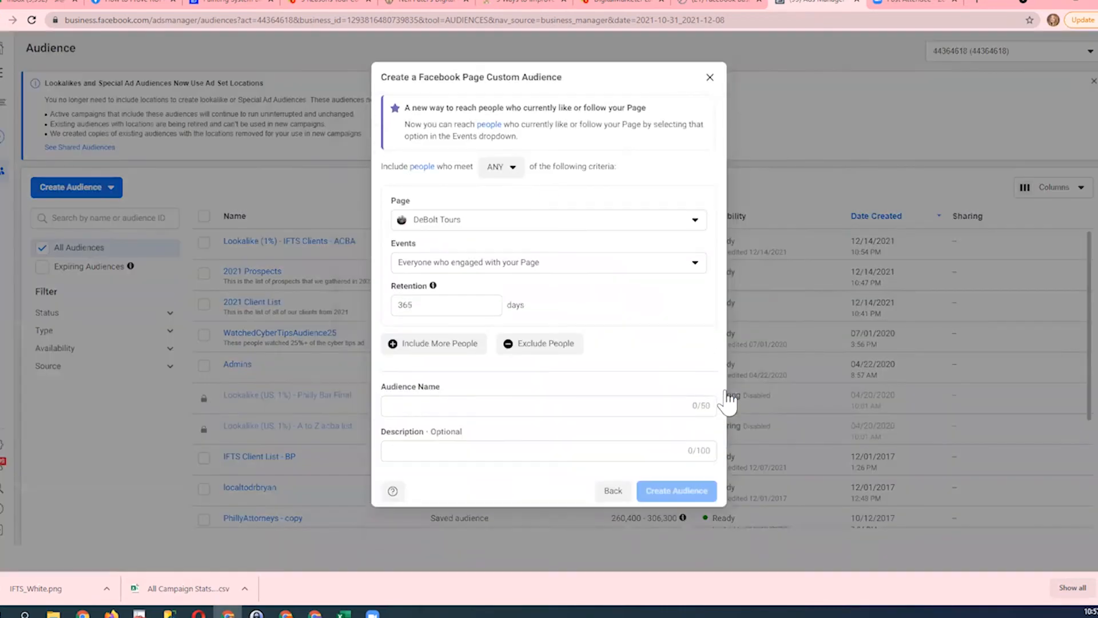
- Choose the Integrity First Technology Solutions, Inc. page from the business of the same name as the audience's page
{"action": "left_click", "coordinate": [607, 229]}
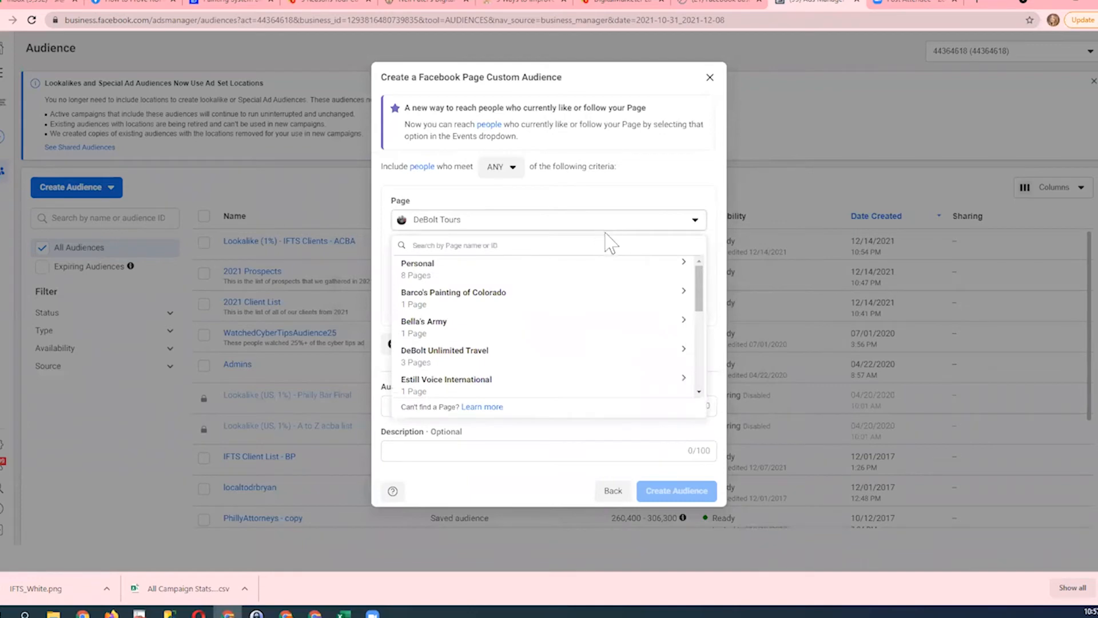
{"action": "scroll", "coordinate": [592, 340], "scroll_direction": "down", "scroll_amount": 3}
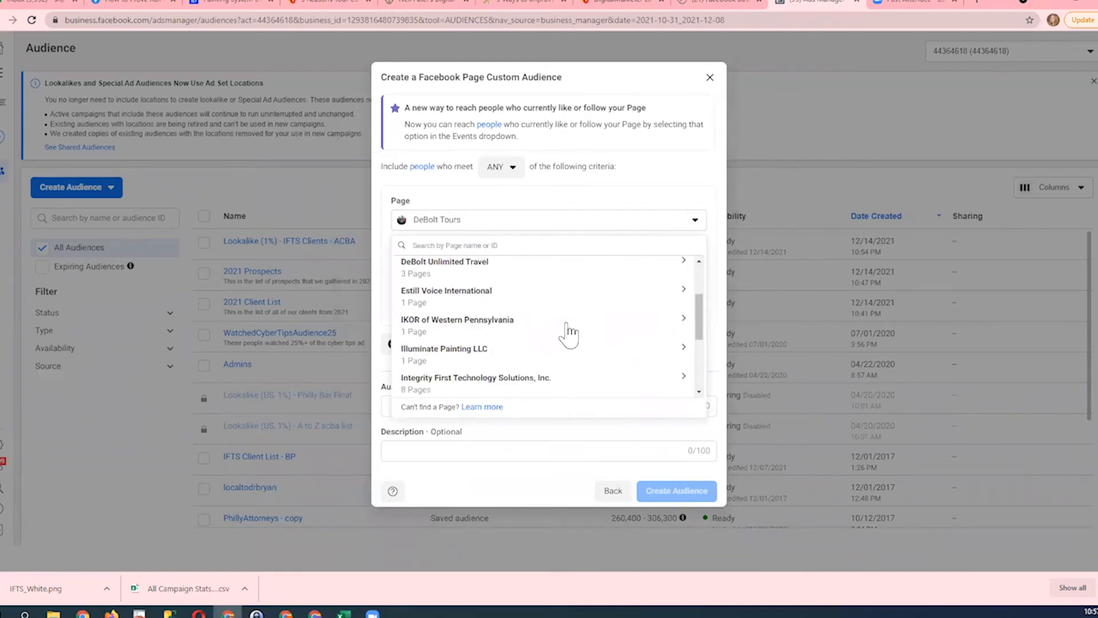
{"action": "left_click", "coordinate": [537, 378]}
{"action": "scroll", "coordinate": [536, 363], "scroll_direction": "down", "scroll_amount": 2}
{"action": "left_click", "coordinate": [498, 309]}
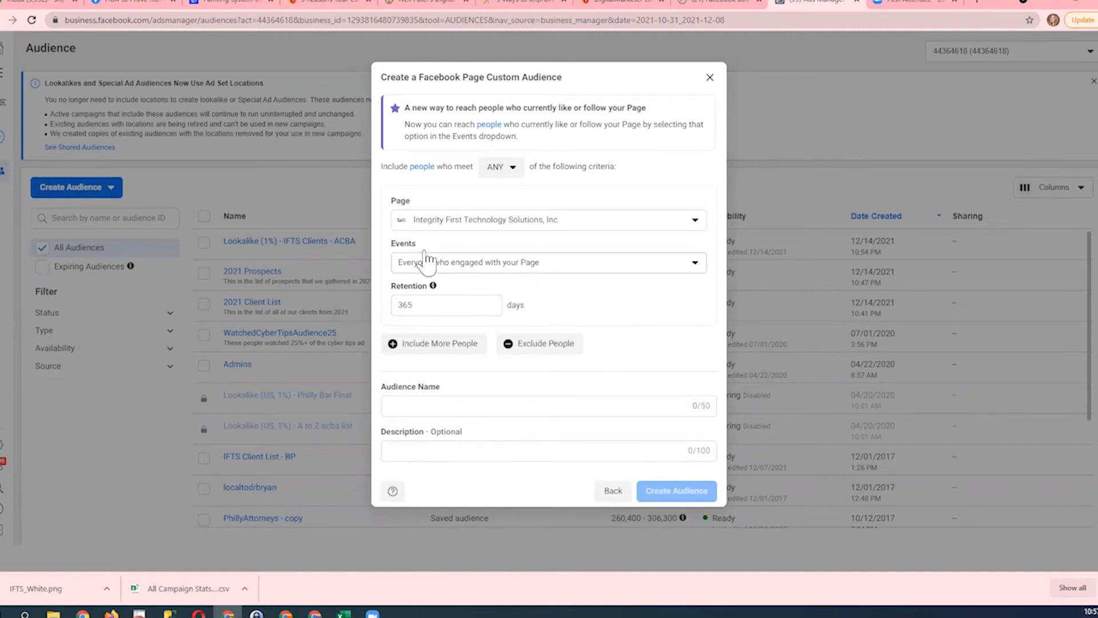
- Include everyone who engaged with the page and set the retention to 180 days
{"action": "left_click", "coordinate": [445, 275]}
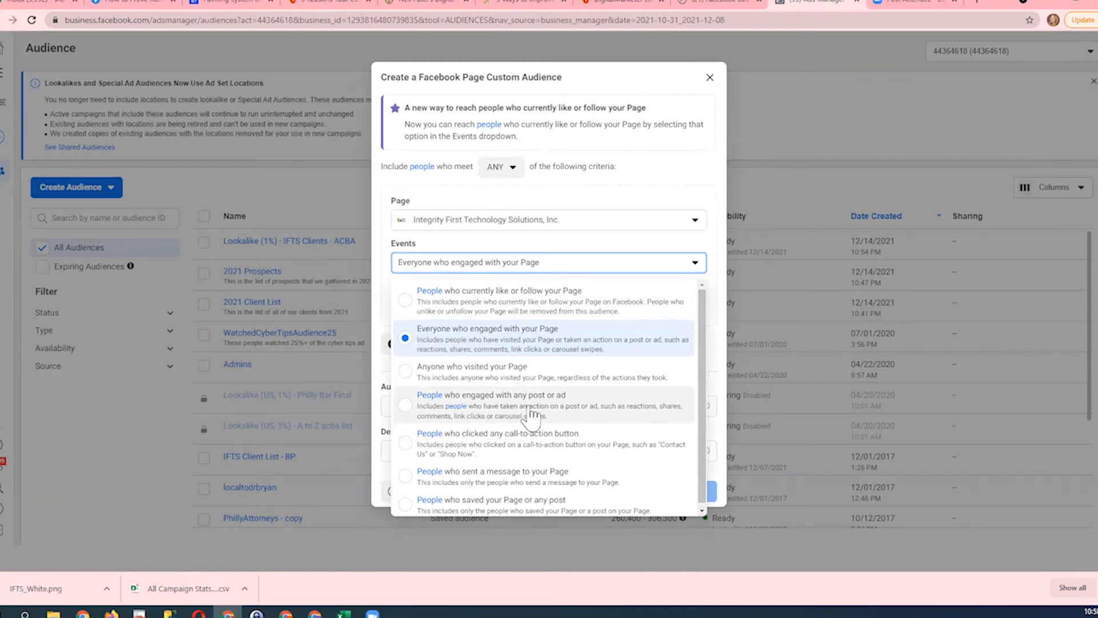
{"action": "left_click", "coordinate": [503, 341]}
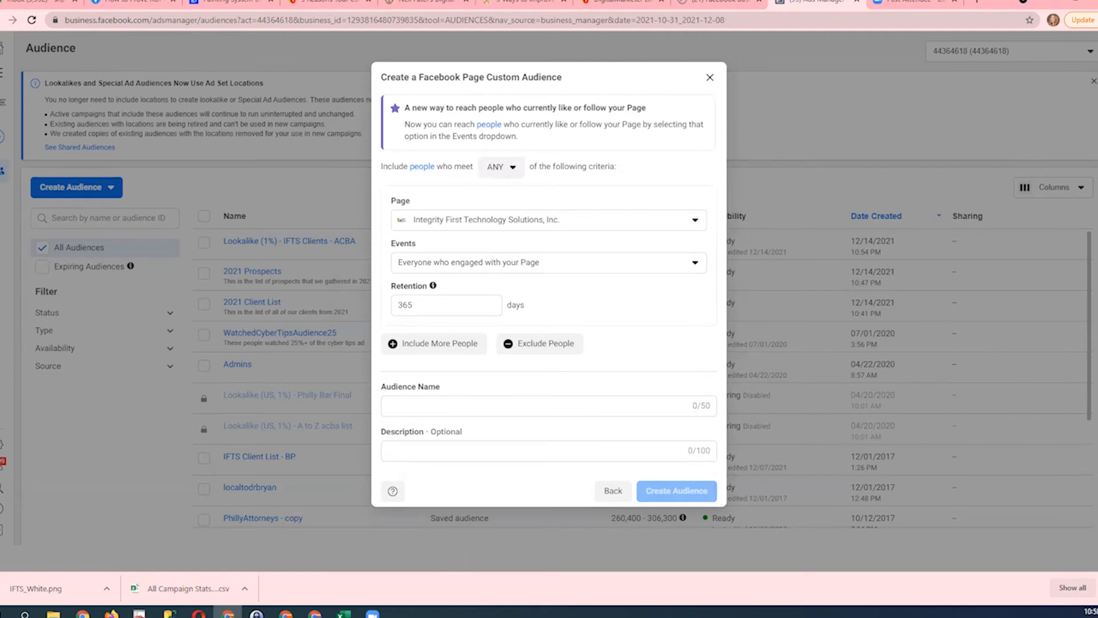
{"action": "double_click", "coordinate": [409, 304]}
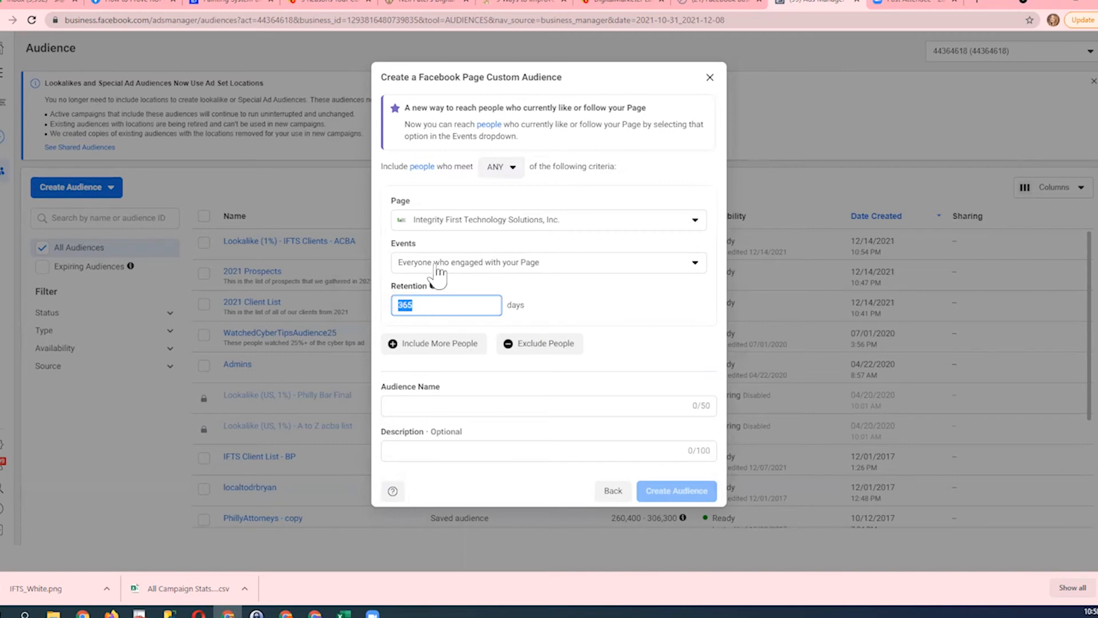
{"action": "type", "text": "180"}
- Name the page audience "People who have engaged with my page"
{"action": "left_click", "coordinate": [418, 410]}
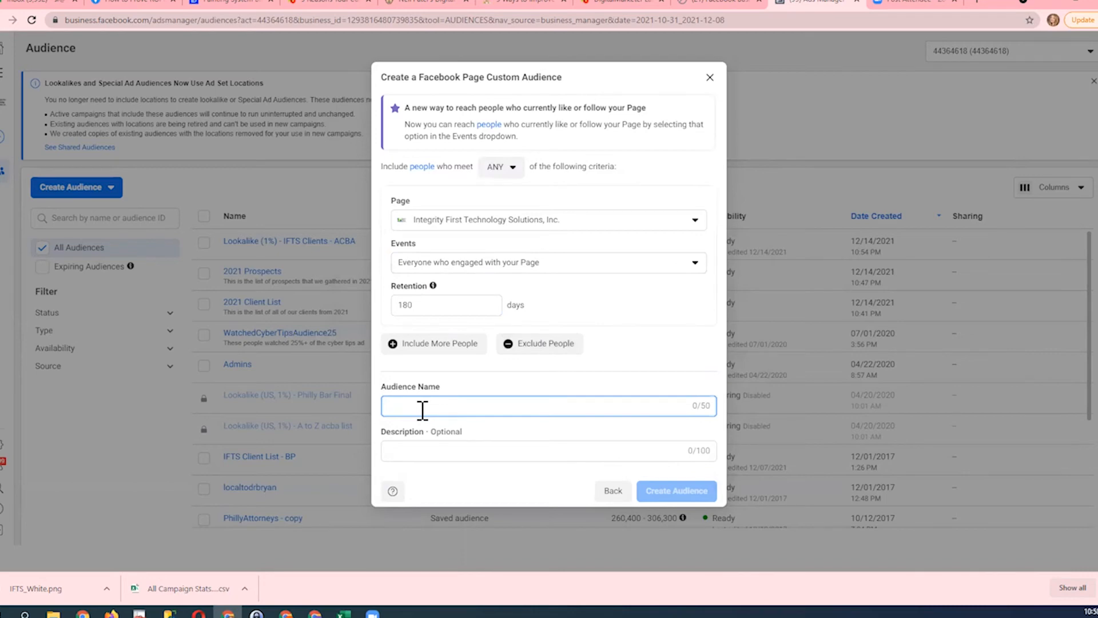
{"action": "type", "text": "Peop"}
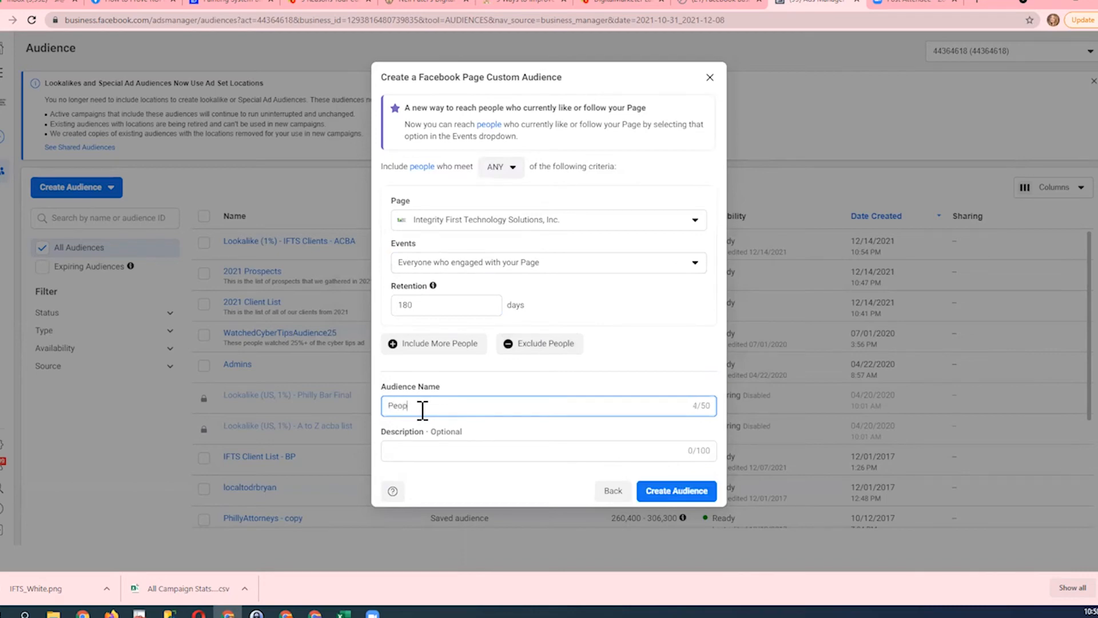
{"action": "type", "text": "le who have engaged with my page"}
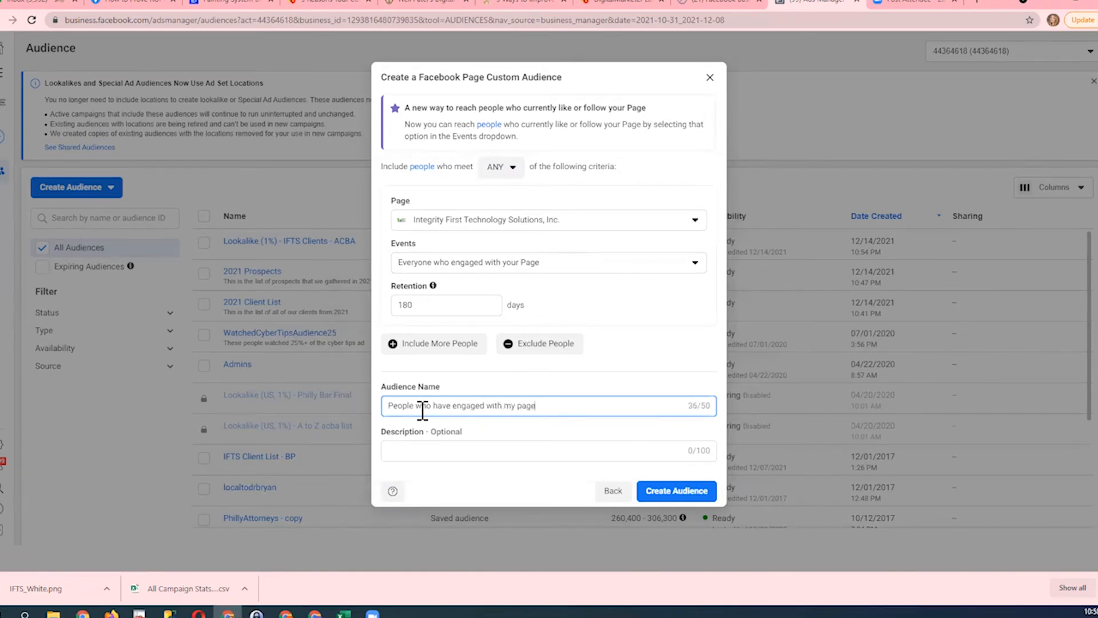
- Describe the page audience as "People who engaged in the last 180 days" and create it
{"action": "left_click", "coordinate": [425, 451]}
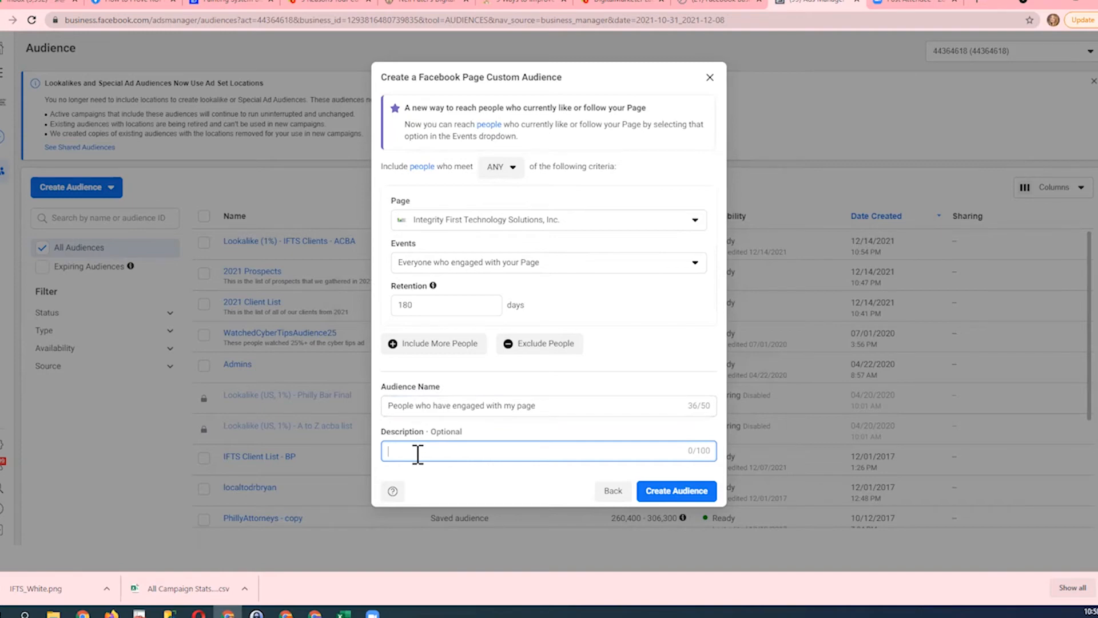
{"action": "type", "text": "People who engaged in the last "}
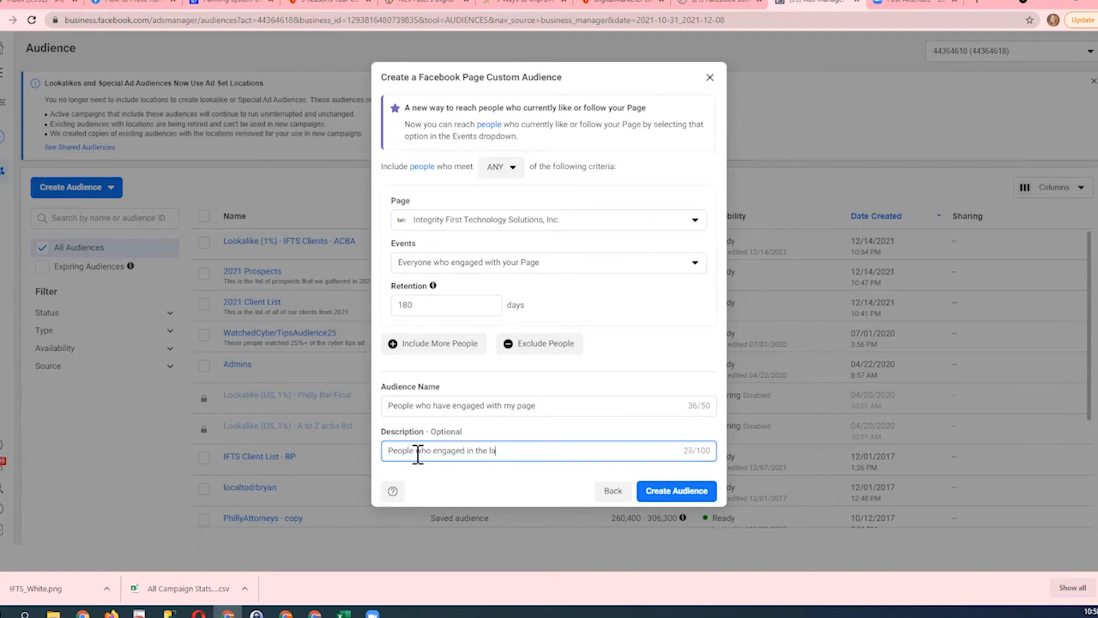
{"action": "type", "text": "180 days"}
{"action": "left_click", "coordinate": [660, 491]}
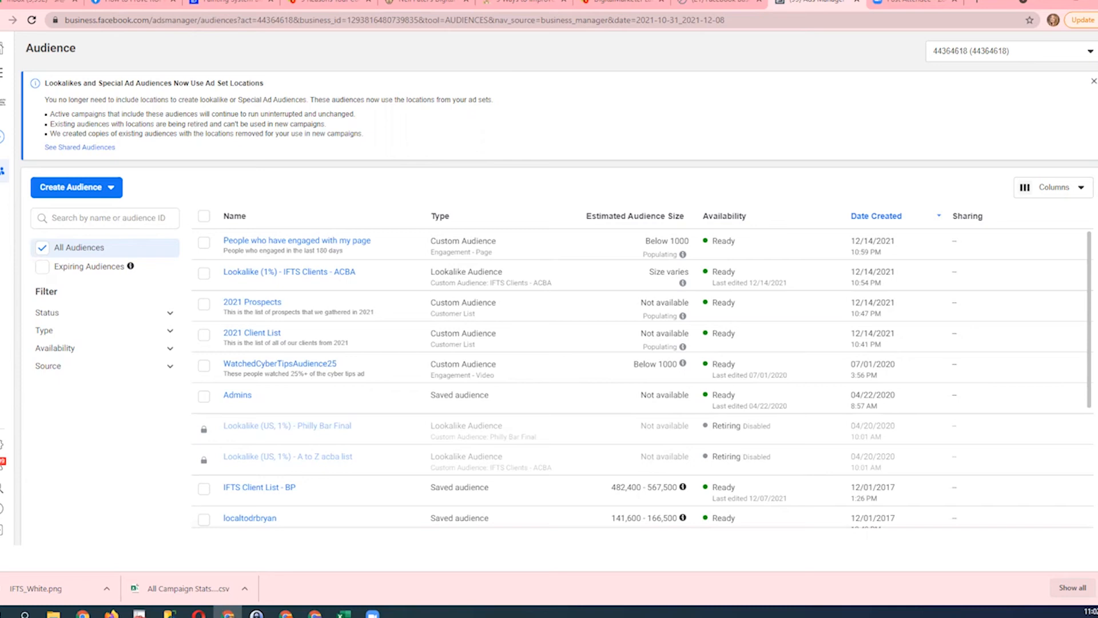
- Start a new custom audience with Website as its source
{"action": "mouse_move", "coordinate": [254, 436]}
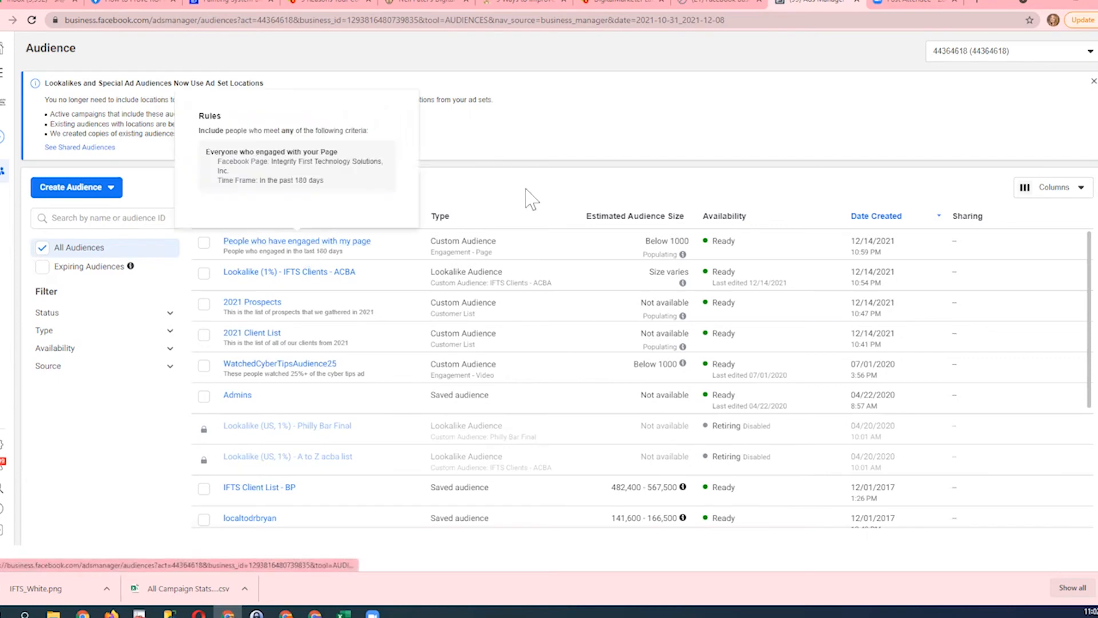
{"action": "left_click", "coordinate": [89, 192]}
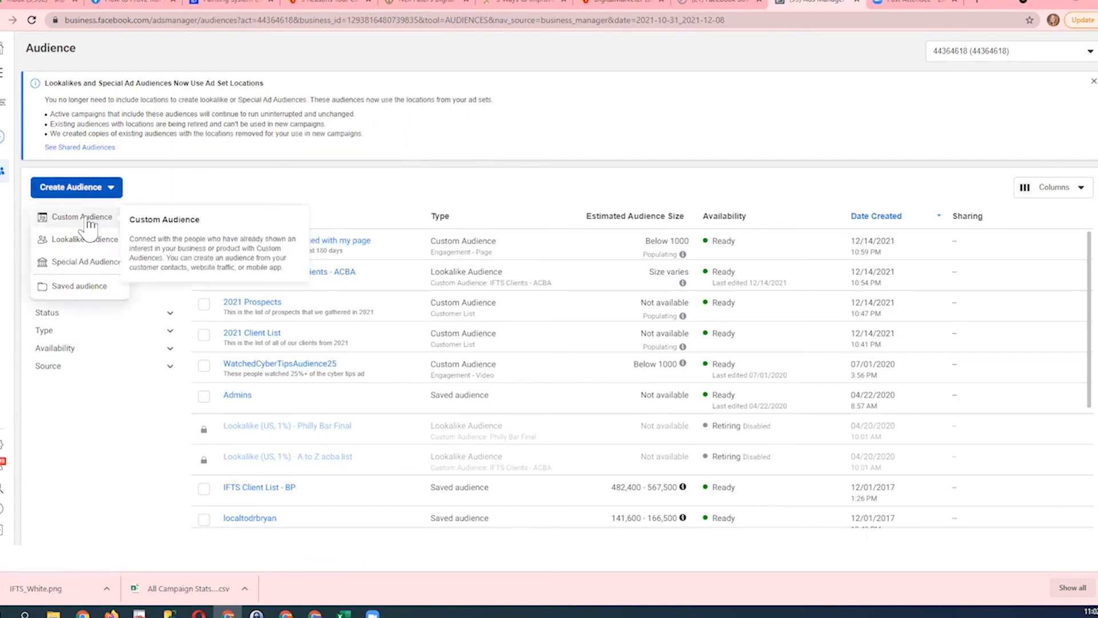
{"action": "left_click", "coordinate": [88, 218]}
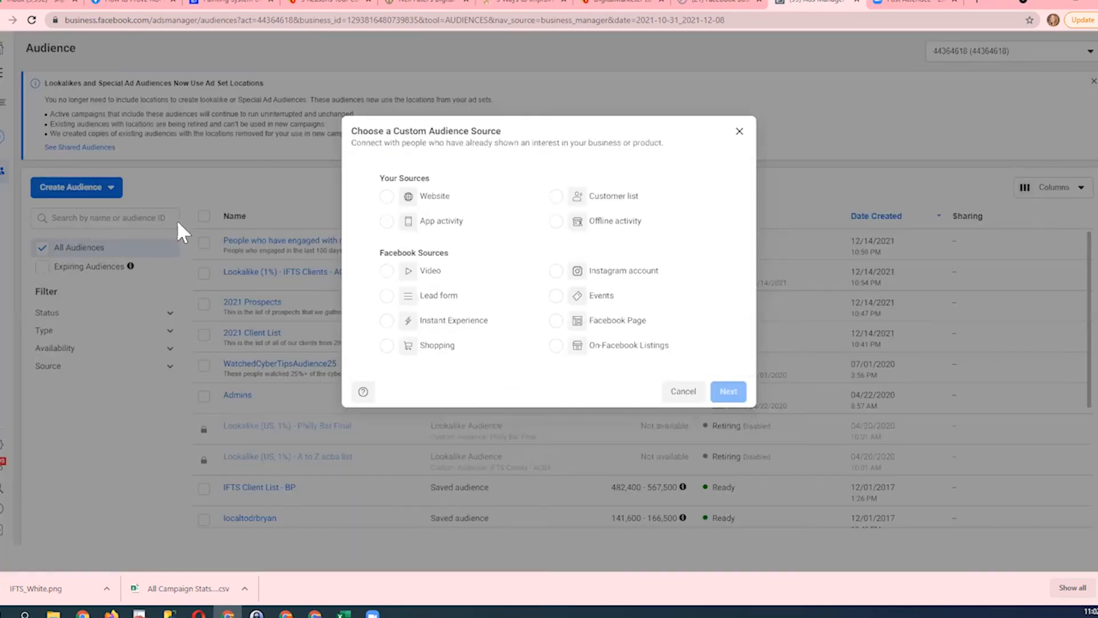
{"action": "left_click", "coordinate": [387, 198]}
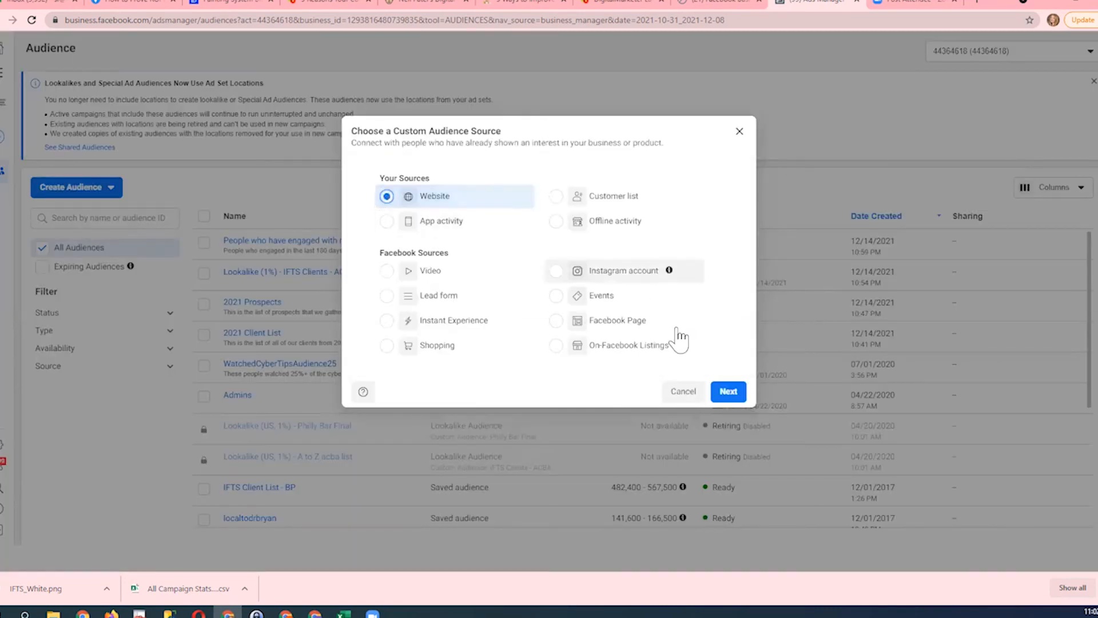
{"action": "left_click", "coordinate": [727, 395]}
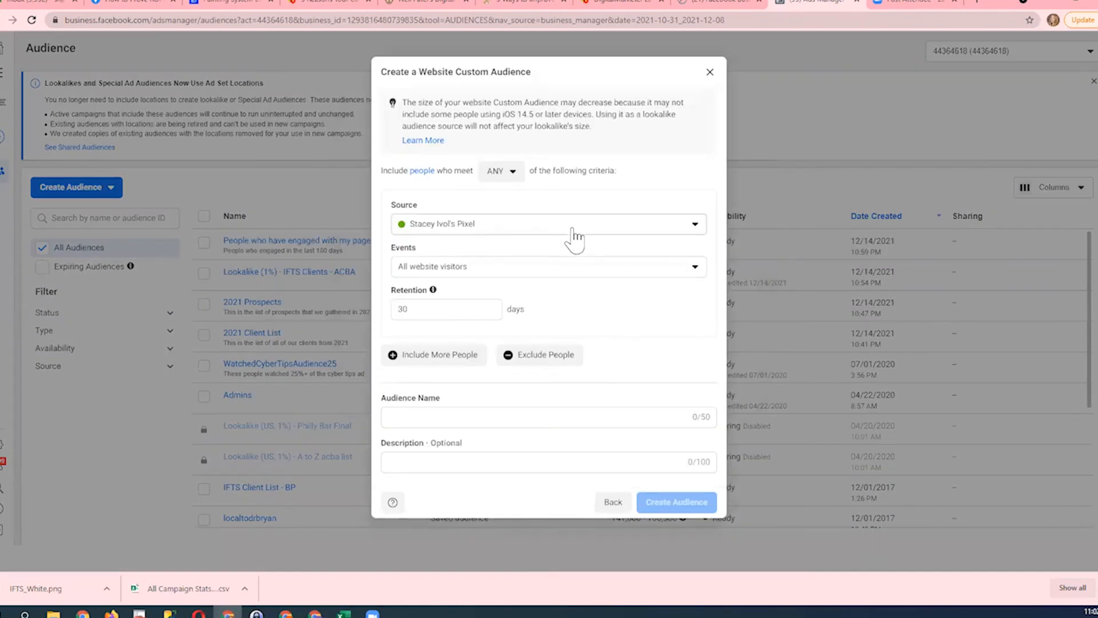
- Use the account's existing pixel as the source and include all website visitors
{"action": "left_click", "coordinate": [576, 231]}
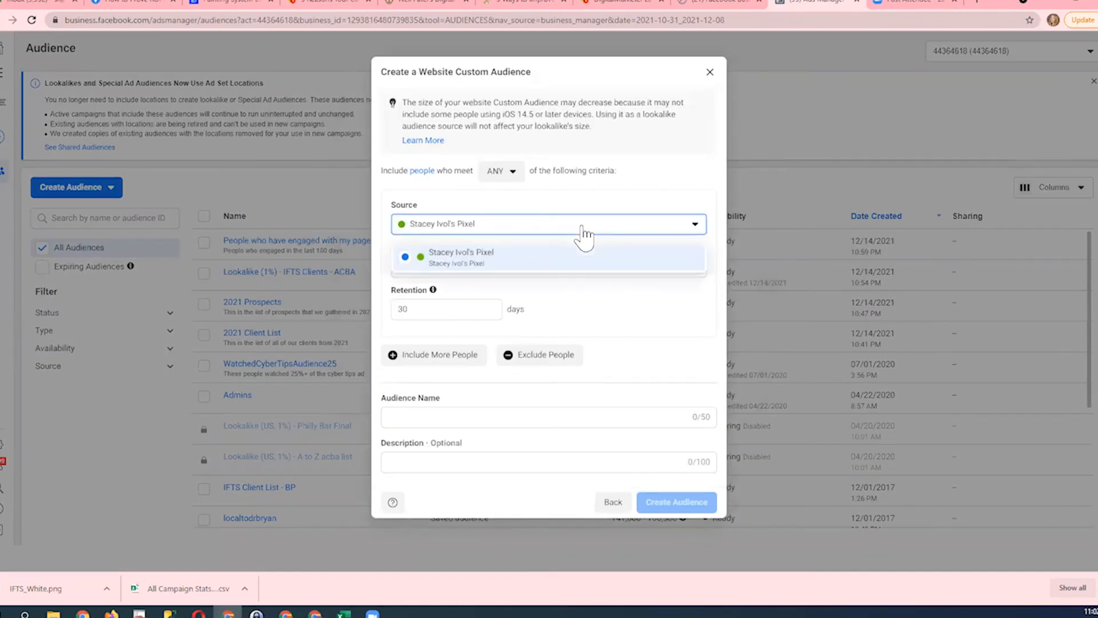
{"action": "left_click", "coordinate": [578, 263]}
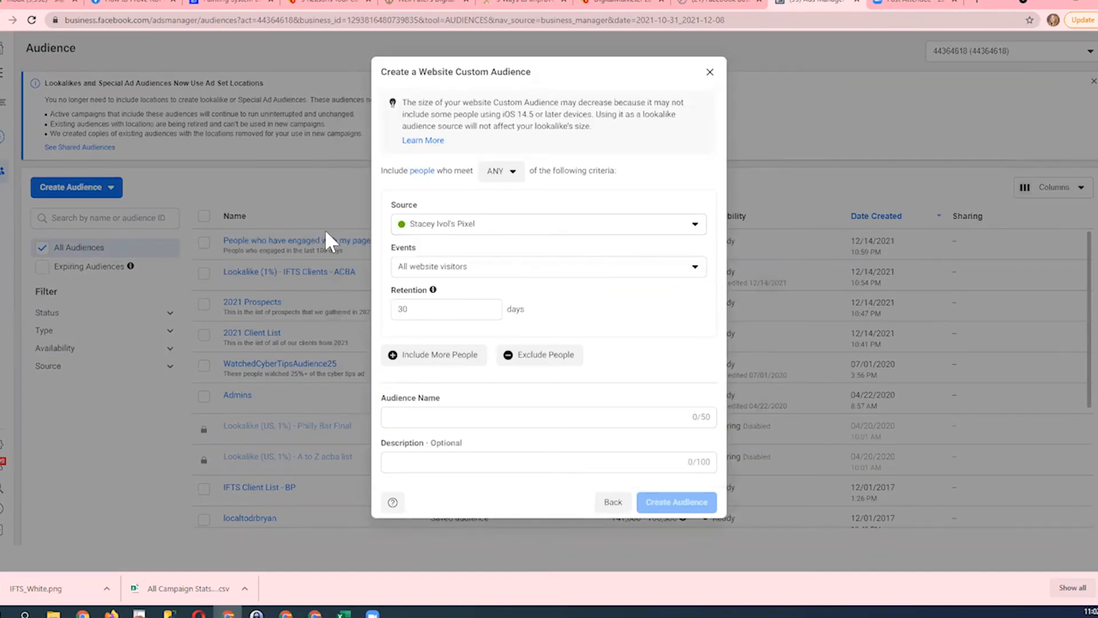
{"action": "left_click", "coordinate": [500, 272]}
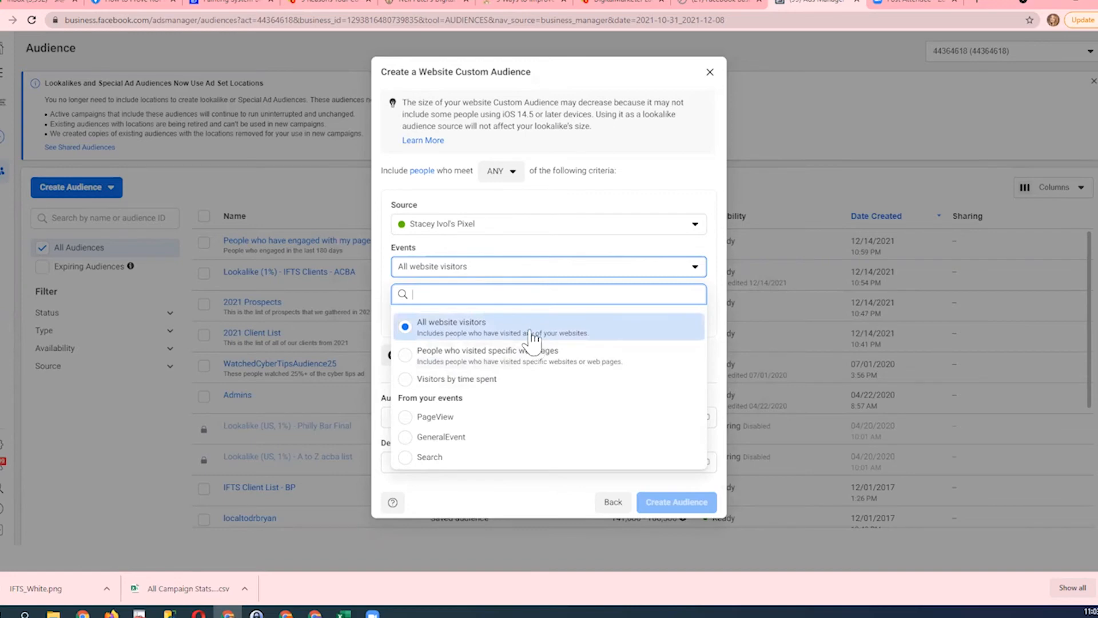
{"action": "left_click", "coordinate": [513, 336]}
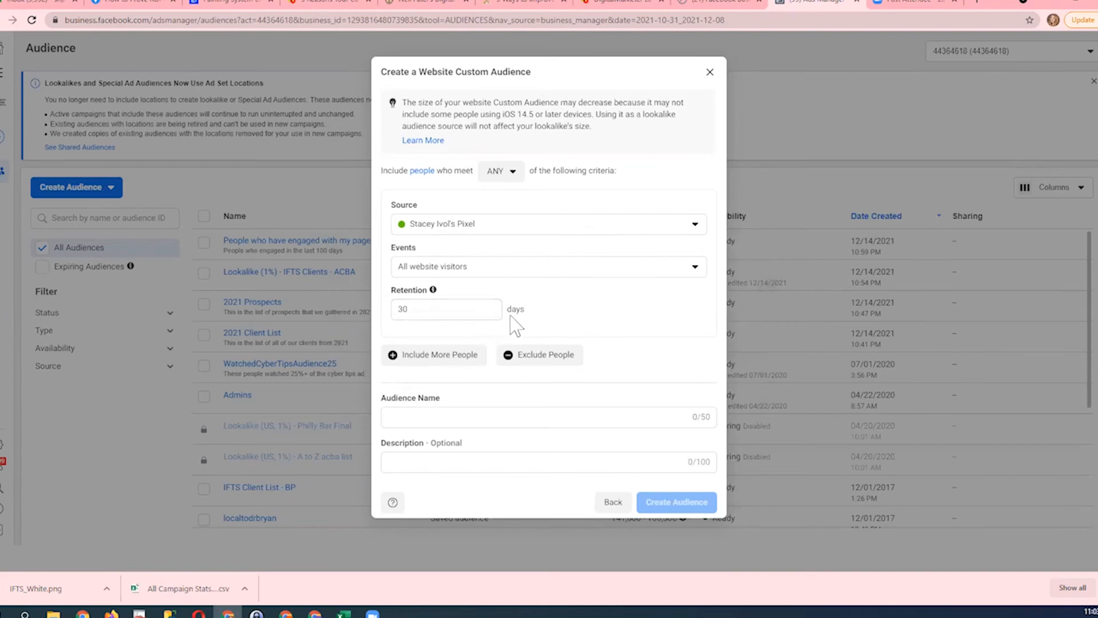
- Name the website audience "Website Pixel Audience"
{"action": "left_click", "coordinate": [430, 421]}
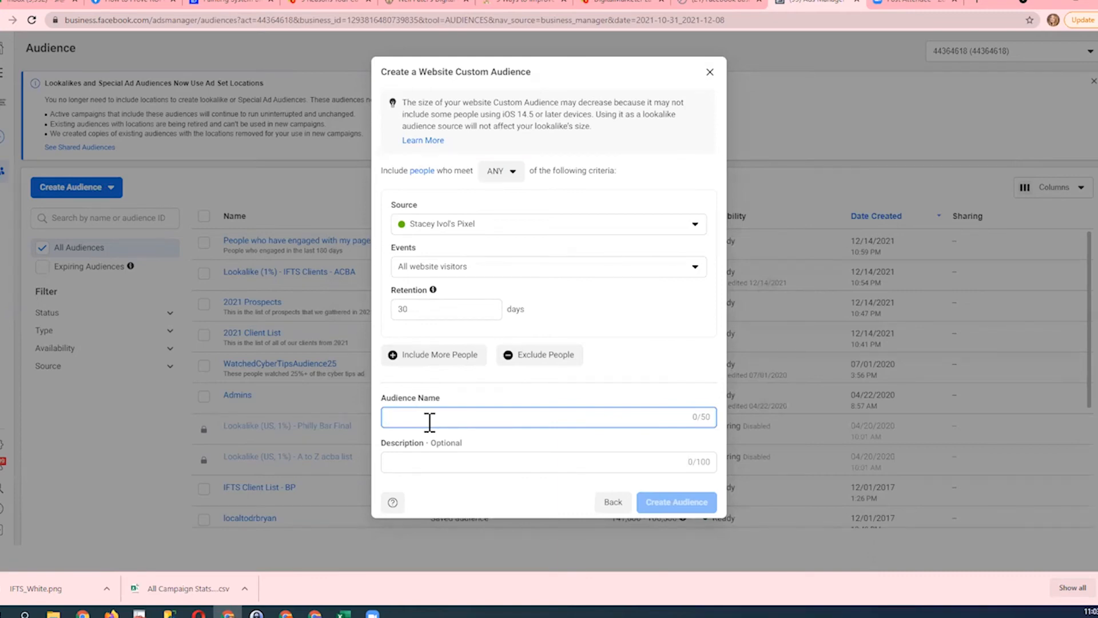
{"action": "type", "text": "Website "}
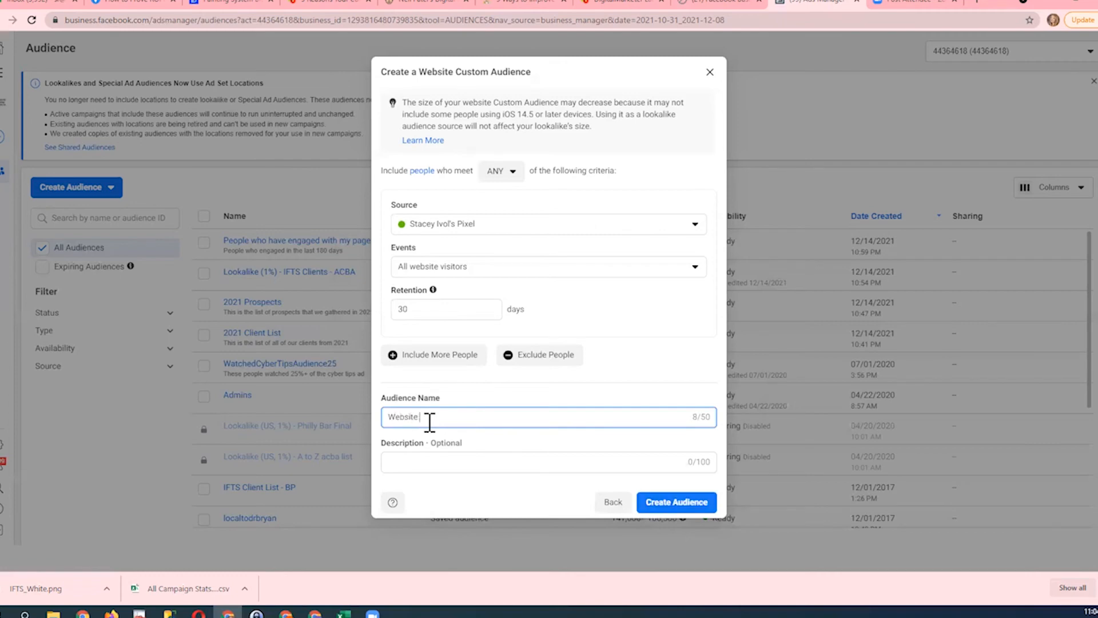
{"action": "type", "text": "Pixel Audience"}
- Describe the website audience as "30 day retention" and create it
{"action": "left_click", "coordinate": [438, 455]}
{"action": "left_click", "coordinate": [427, 461]}
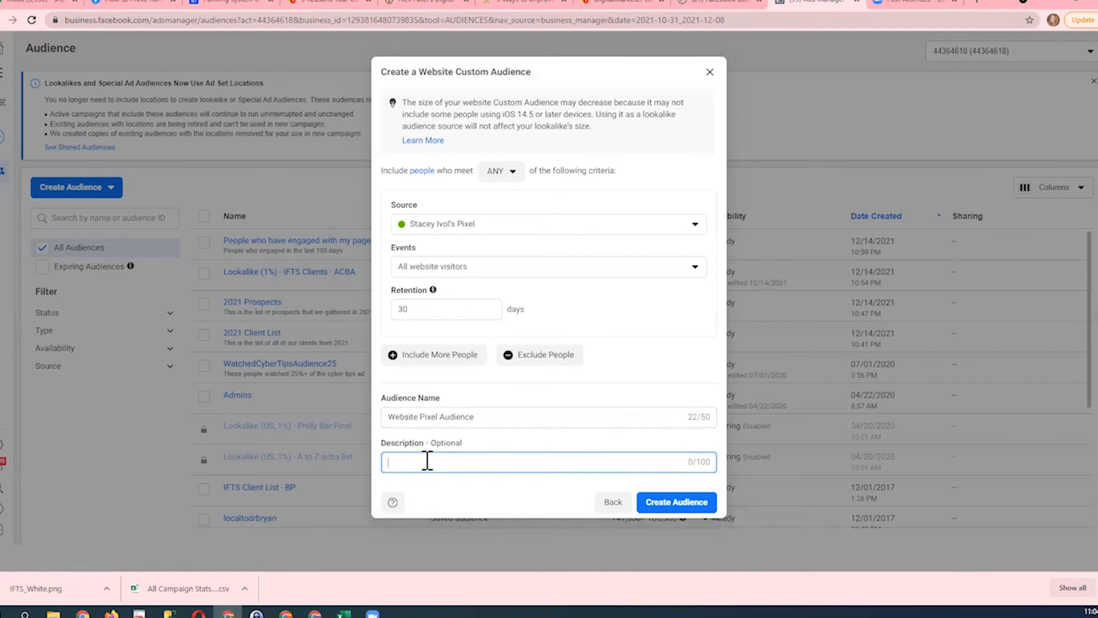
{"action": "type", "text": "30 day ren"}
{"action": "key", "text": "BackSpace"}
{"action": "type", "text": "tention"}
{"action": "left_click", "coordinate": [649, 506]}
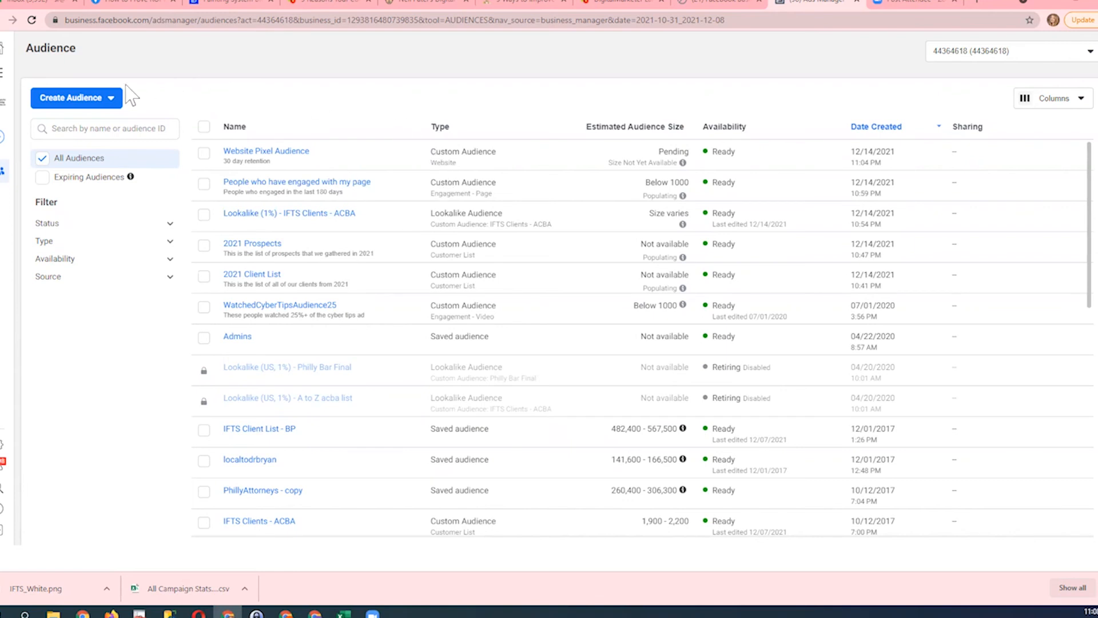
- Start a new custom audience with Video as its source
{"action": "left_click", "coordinate": [112, 100]}
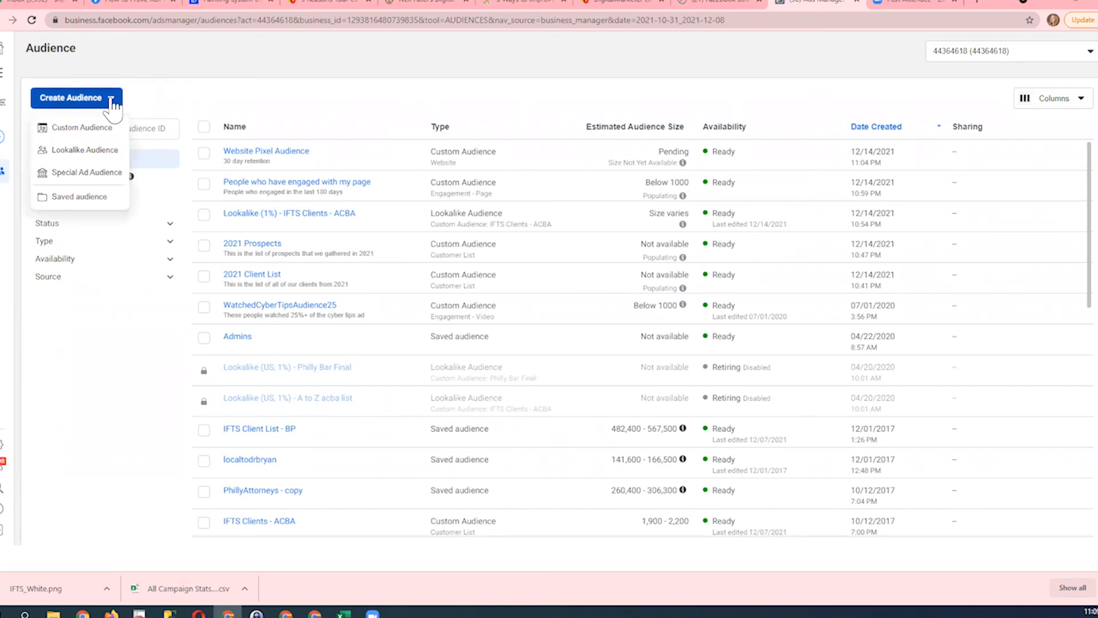
{"action": "left_click", "coordinate": [94, 129]}
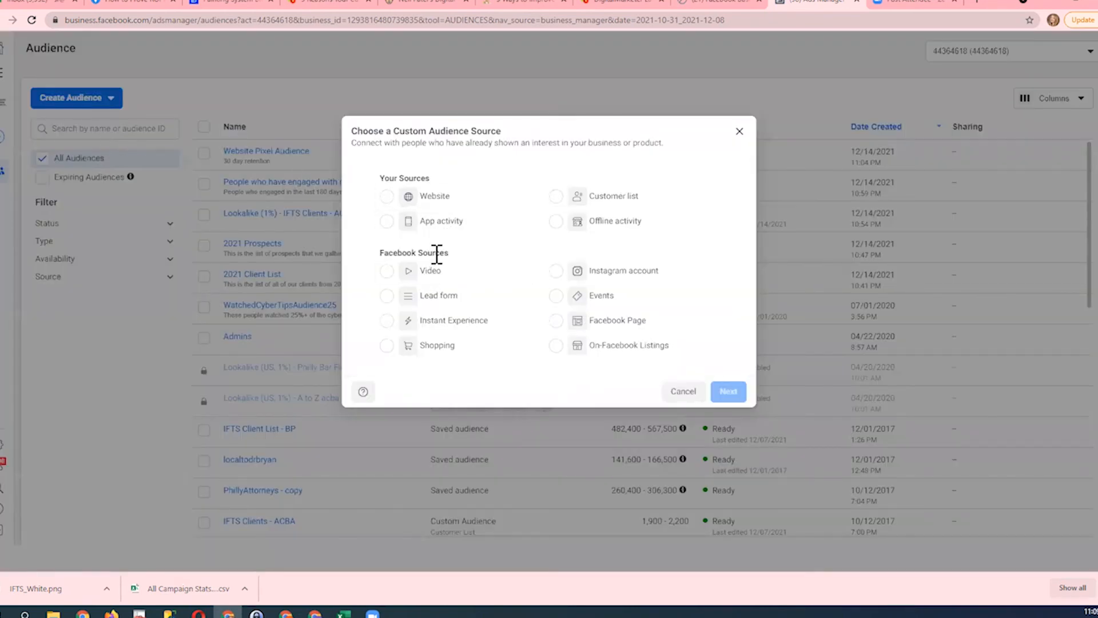
{"action": "left_click", "coordinate": [385, 272]}
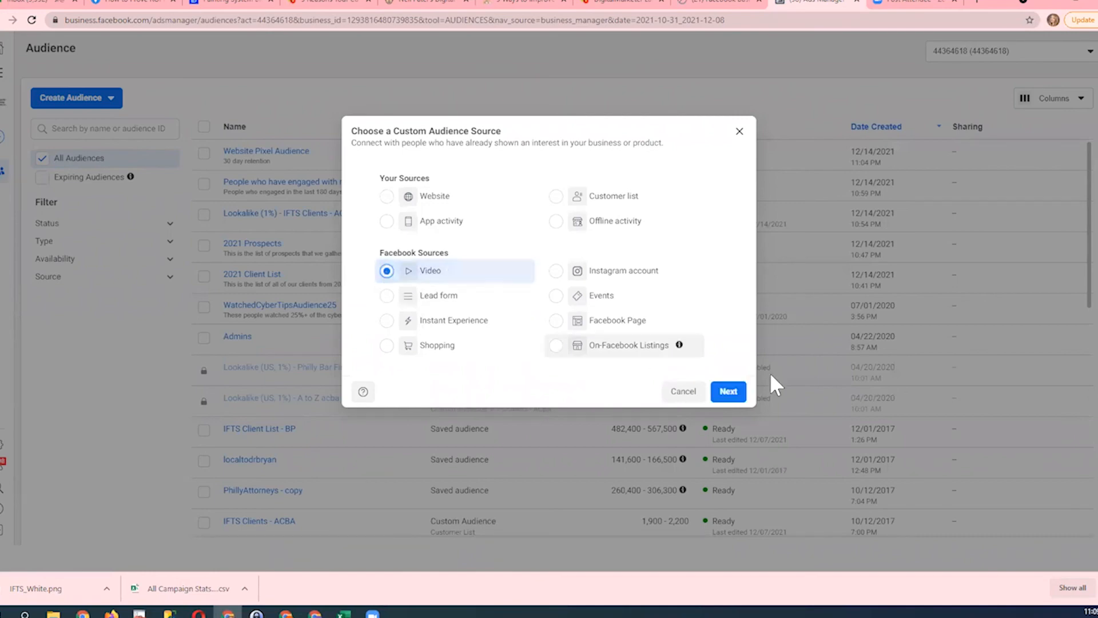
{"action": "left_click", "coordinate": [736, 390]}
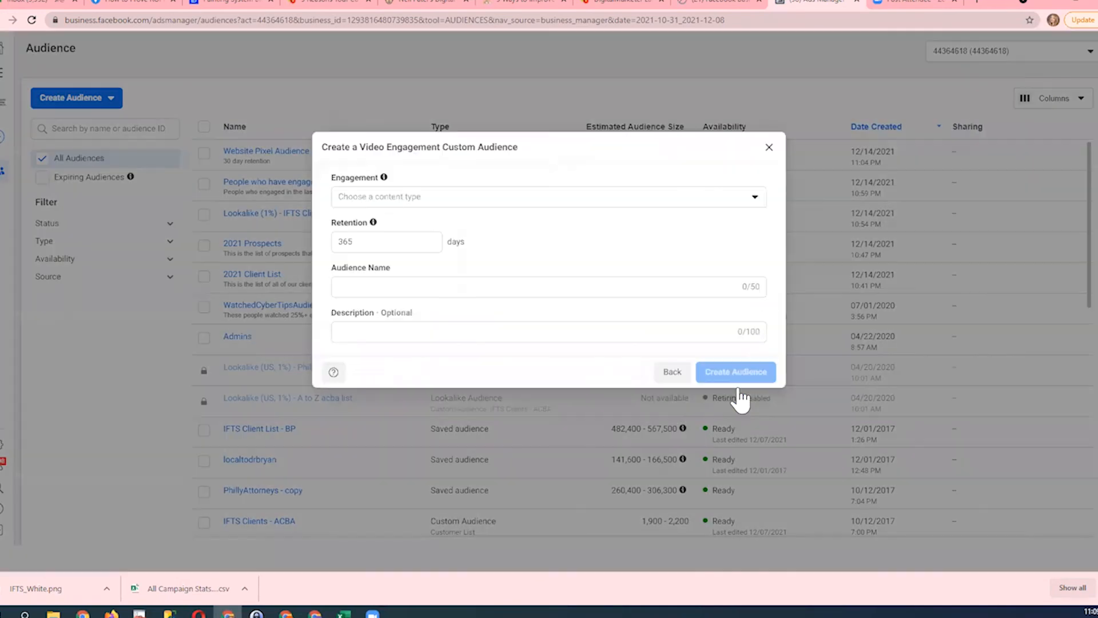
- Set the video audience's engagement to people who have watched 25% of the video
{"action": "left_click", "coordinate": [643, 200]}
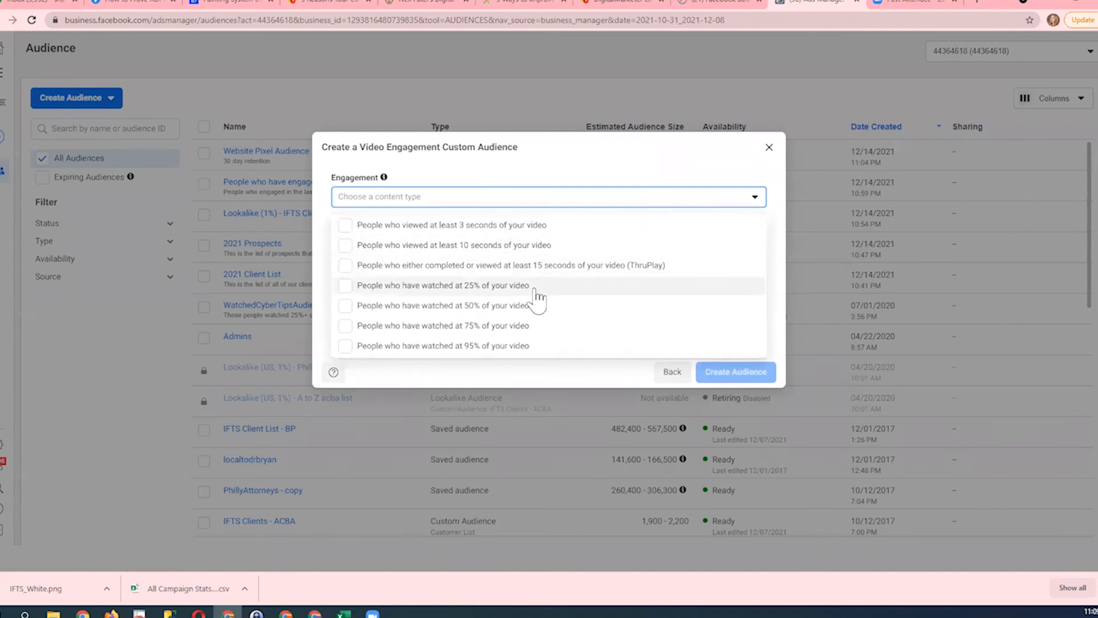
{"action": "left_click", "coordinate": [521, 289]}
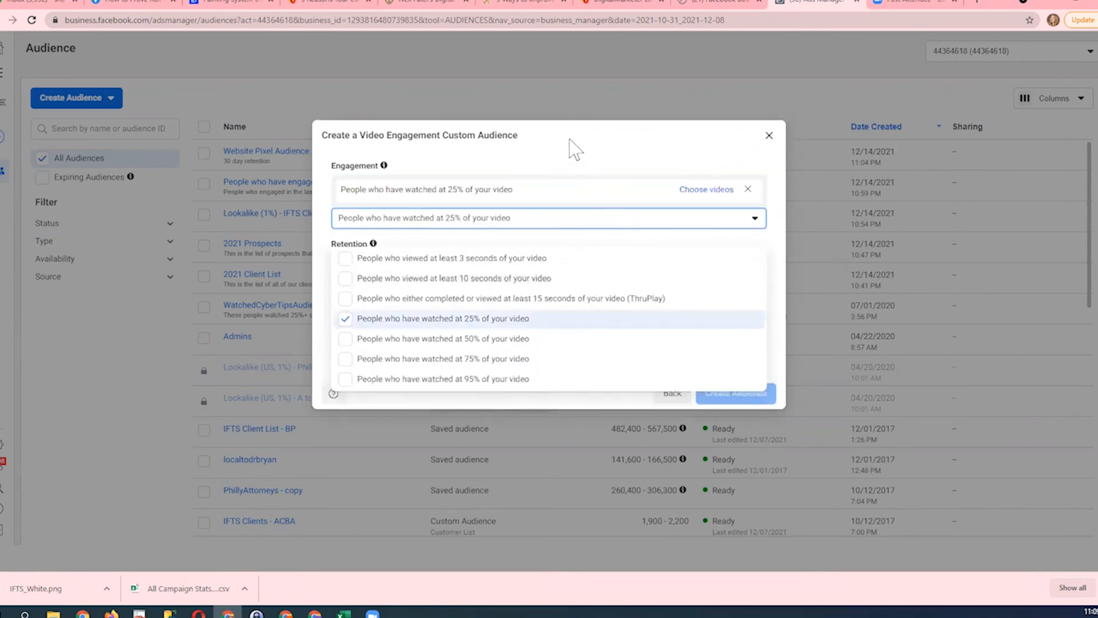
{"action": "left_click", "coordinate": [595, 154]}
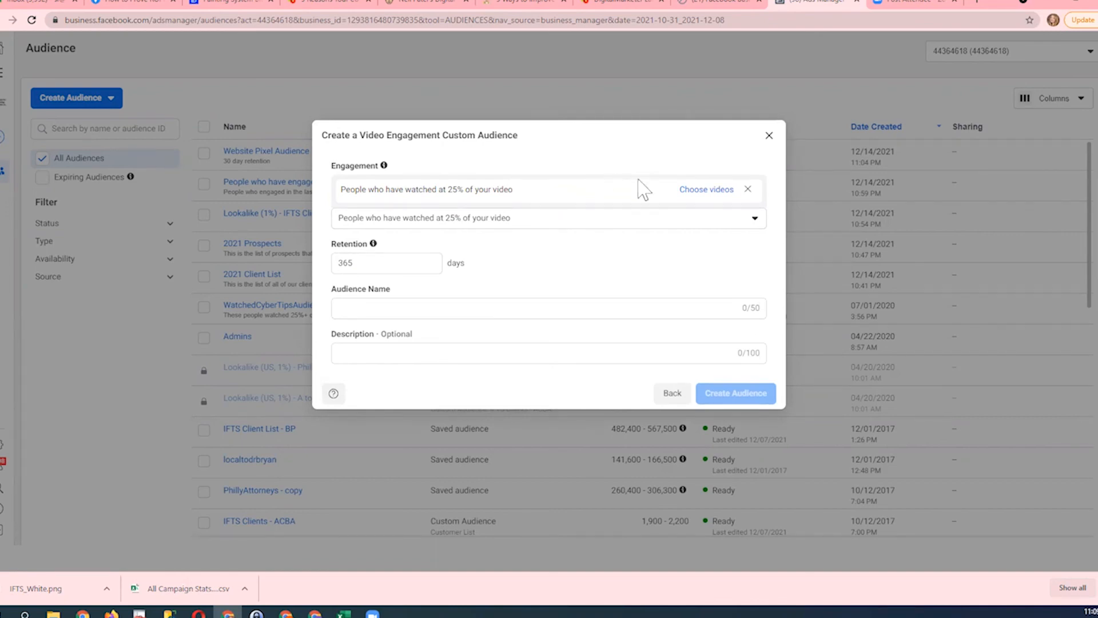
- Choose the page videos dated Nov 3, Nov 10 and Nov 18, 2021 for the 25% engagement rule and confirm the selection
{"action": "left_click", "coordinate": [706, 190]}
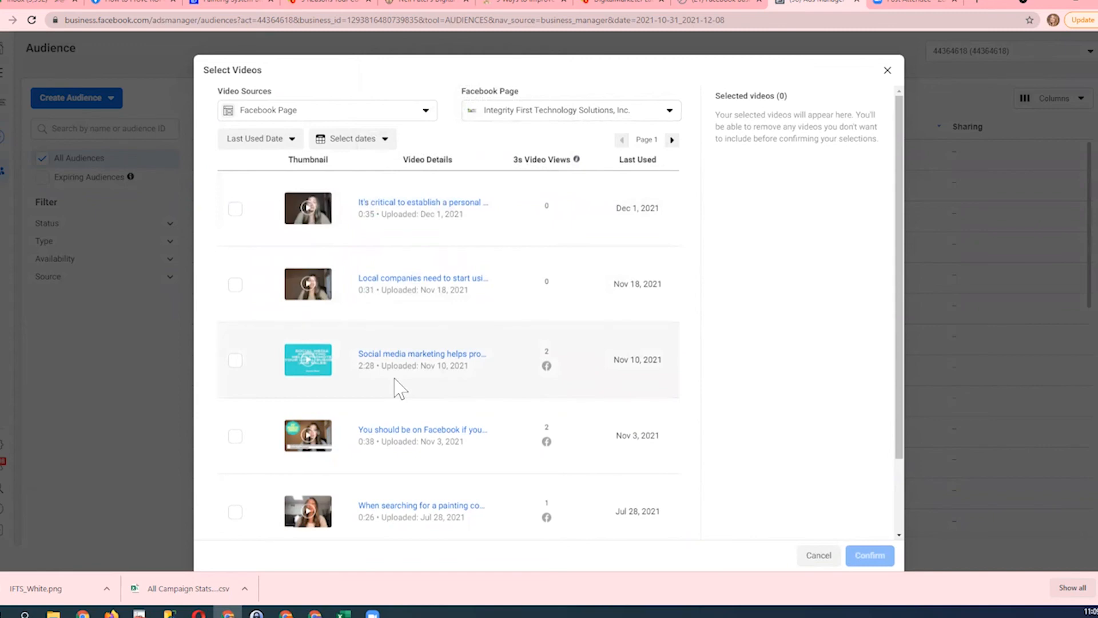
{"action": "scroll", "coordinate": [393, 388], "scroll_direction": "down", "scroll_amount": 1}
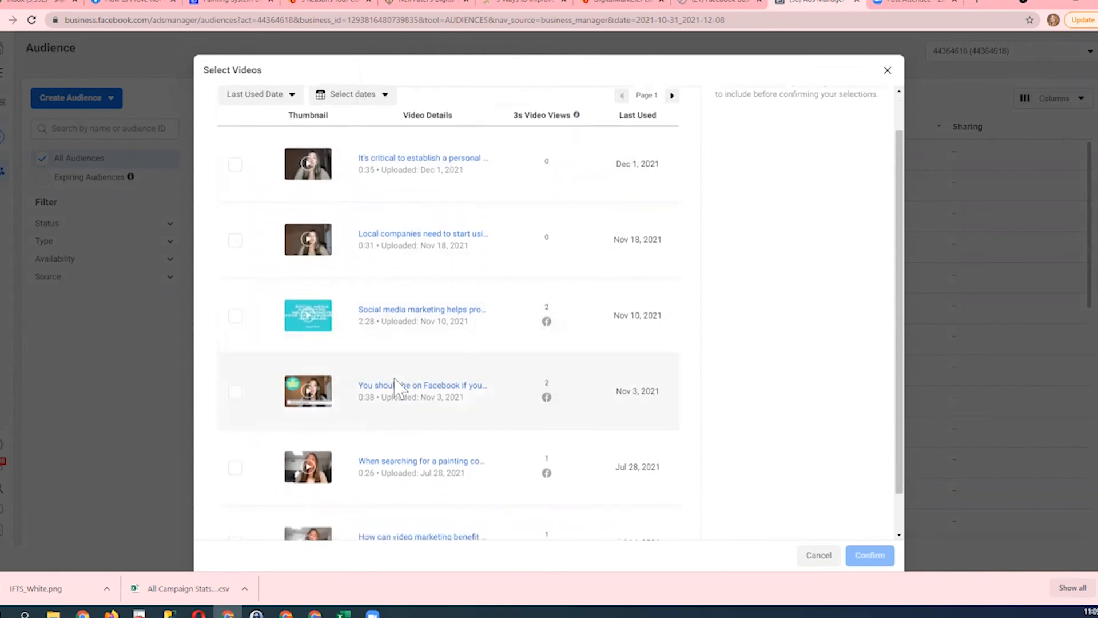
{"action": "left_click", "coordinate": [235, 389]}
{"action": "left_click", "coordinate": [237, 316]}
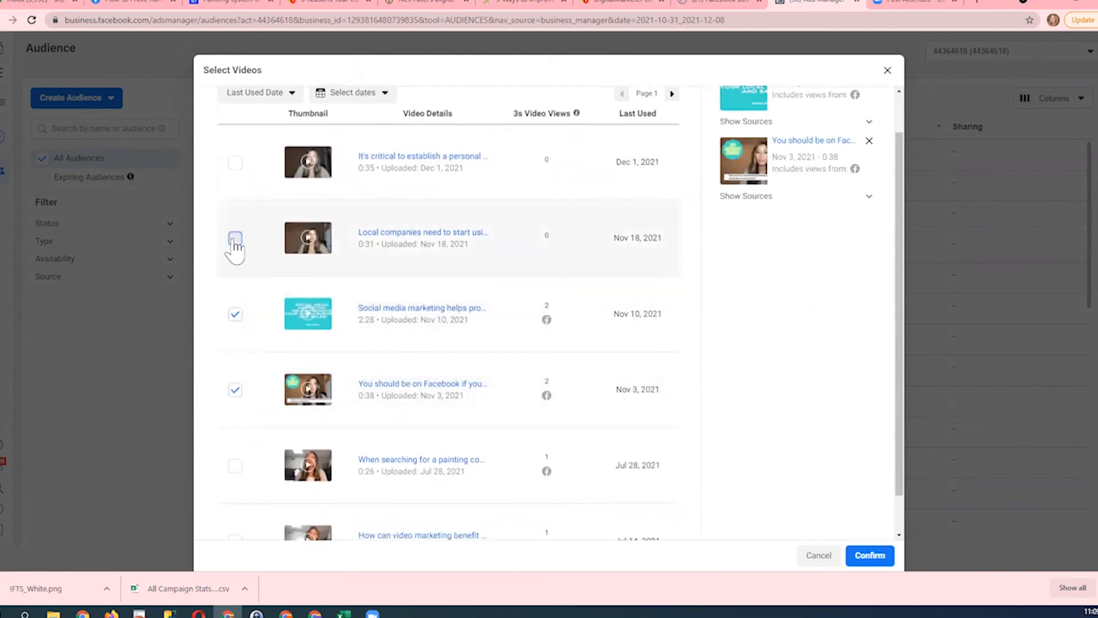
{"action": "left_click", "coordinate": [235, 238]}
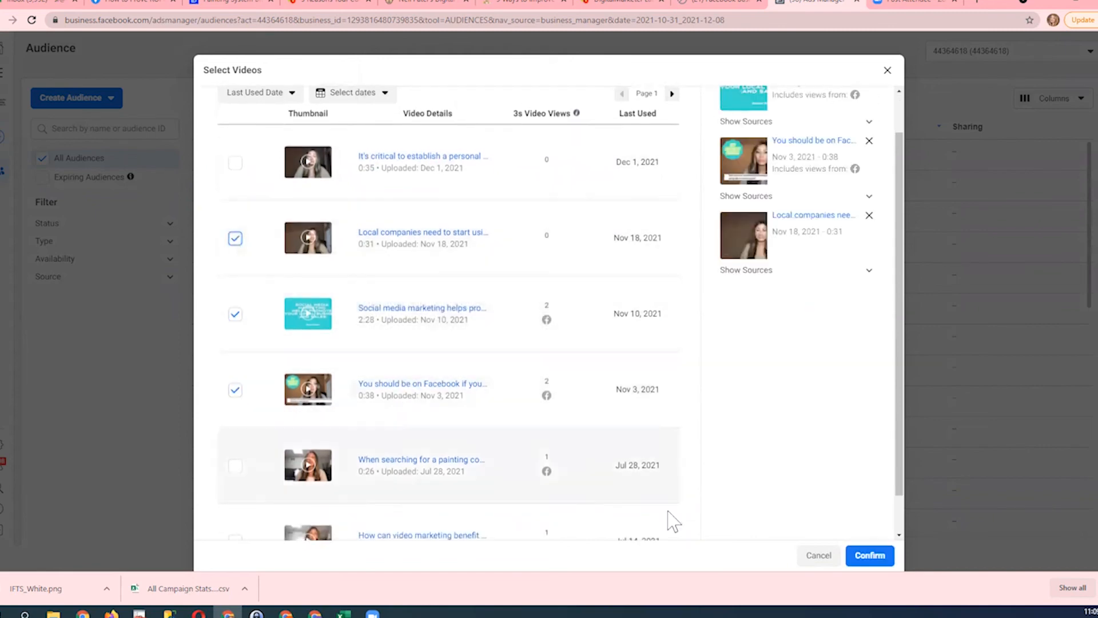
{"action": "left_click", "coordinate": [869, 556]}
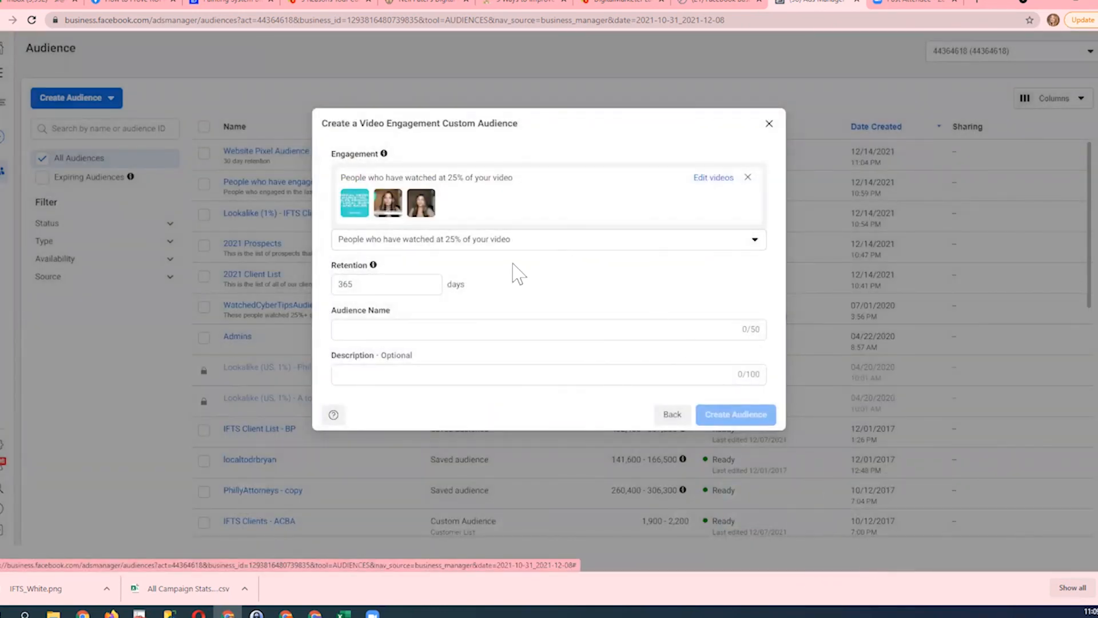
- Set the video audience's retention to 180 days
{"action": "mouse_move", "coordinate": [420, 220]}
{"action": "double_click", "coordinate": [376, 285]}
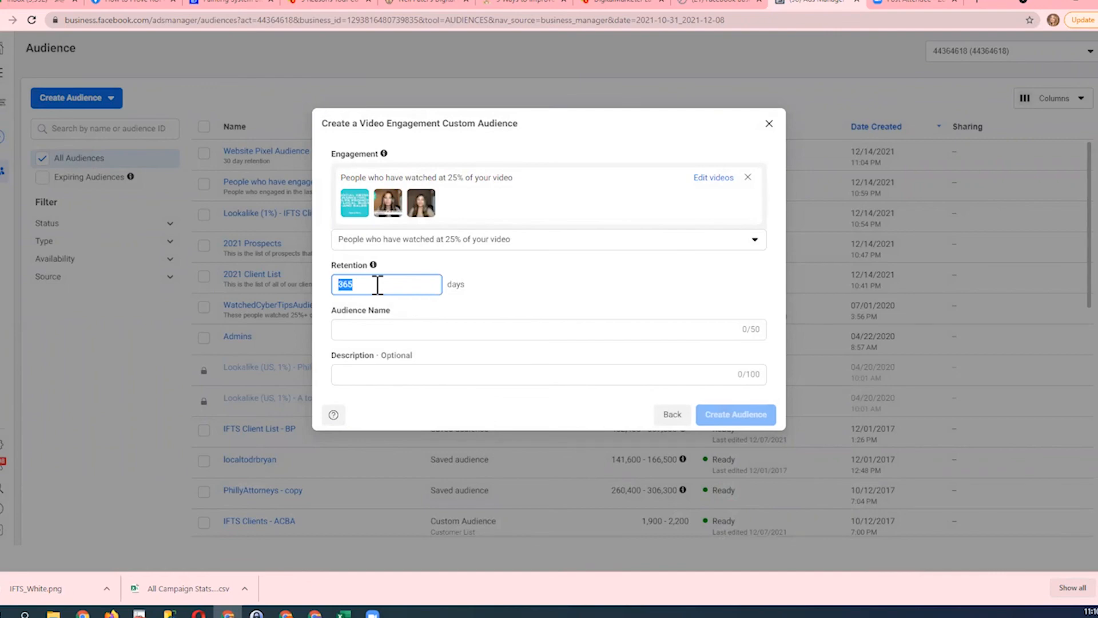
{"action": "type", "text": "178"}
{"action": "key", "text": "BackSpace"}
{"action": "key", "text": "BackSpace"}
{"action": "type", "text": "80"}
- Name the video audience "25% video watchers - example"
{"action": "left_click", "coordinate": [372, 326]}
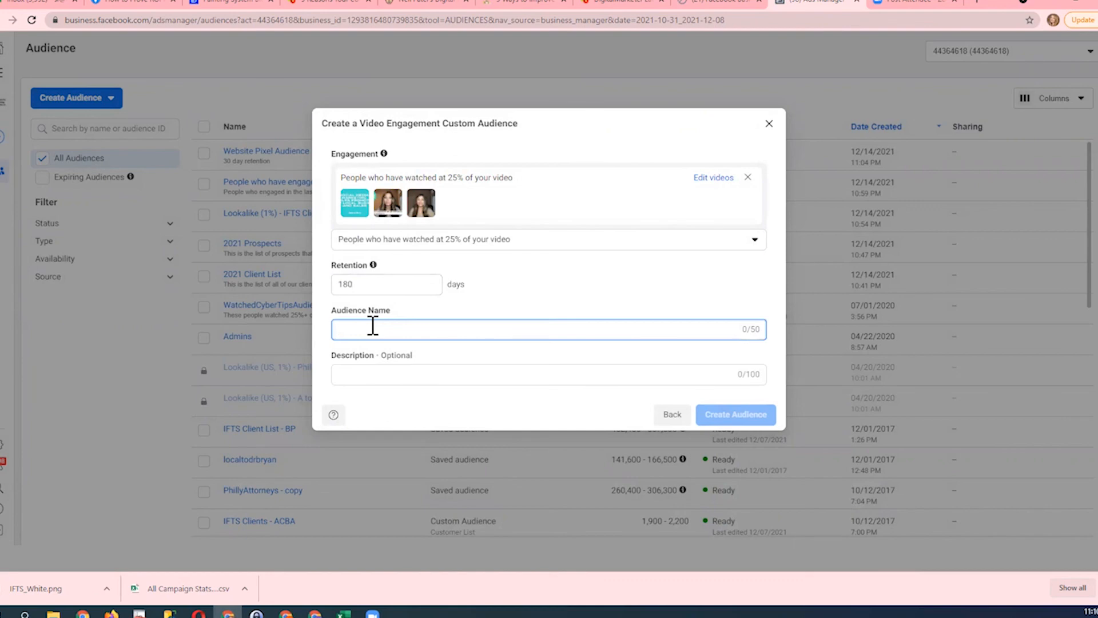
{"action": "type", "text": "25%"}
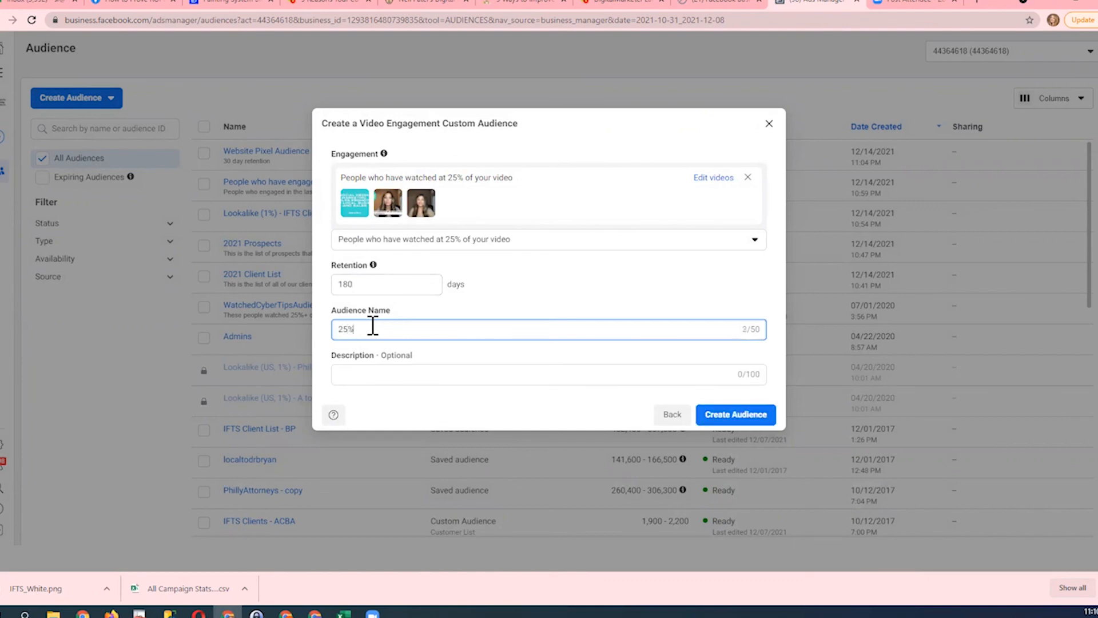
{"action": "type", "text": " video watchers - example"}
- Describe the video audience as "180 day retention", create it and return to the audience list
{"action": "left_click", "coordinate": [376, 371]}
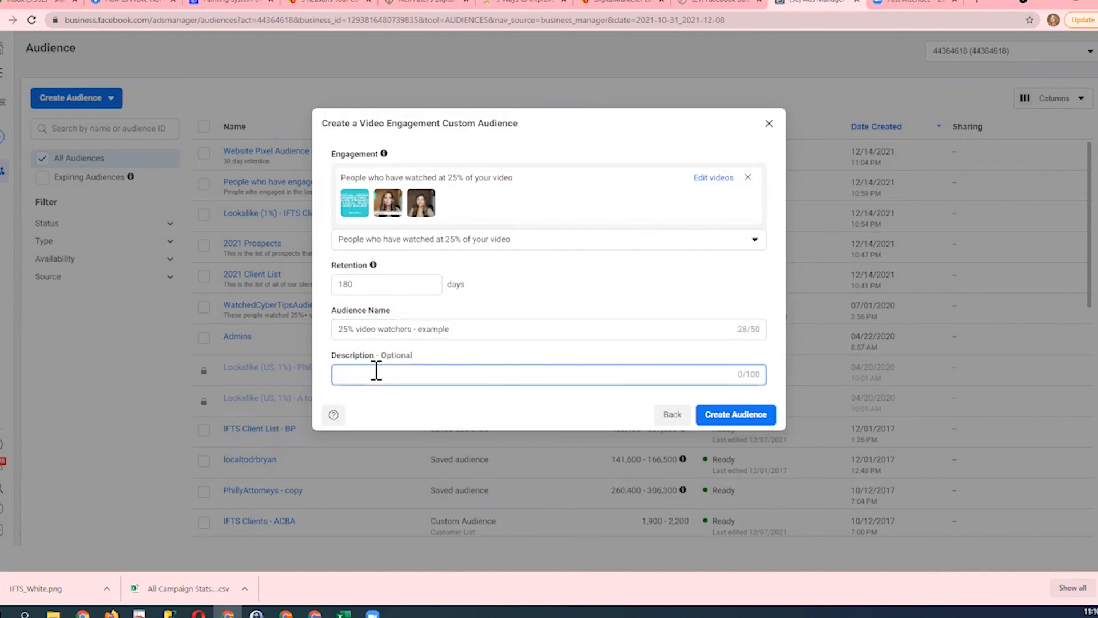
{"action": "type", "text": "180 day retention"}
{"action": "left_click", "coordinate": [715, 422]}
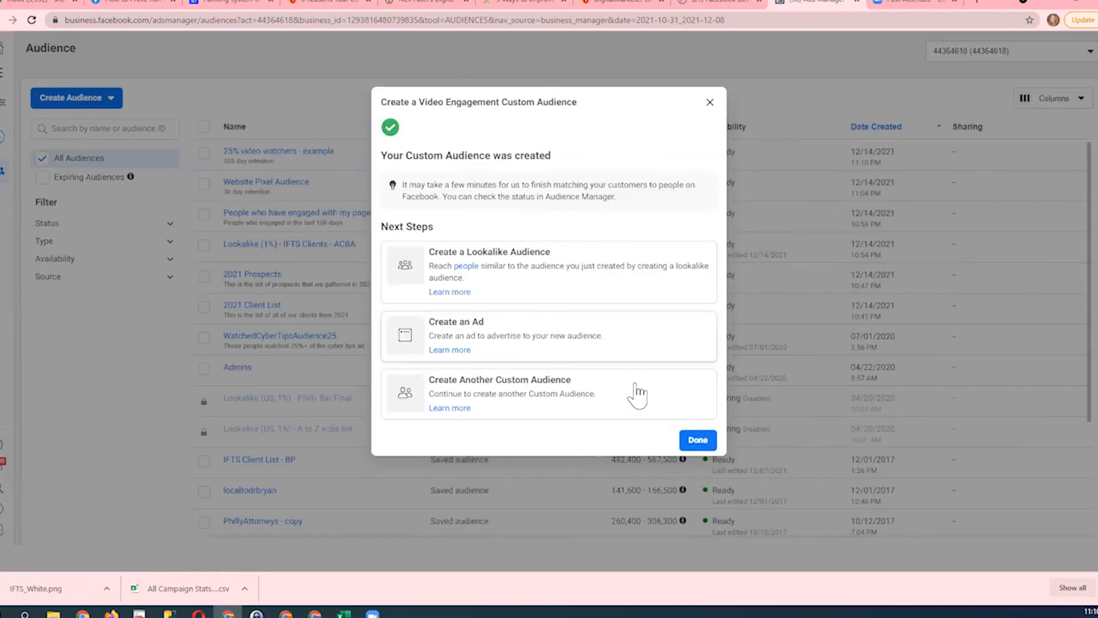
{"action": "left_click", "coordinate": [691, 445]}
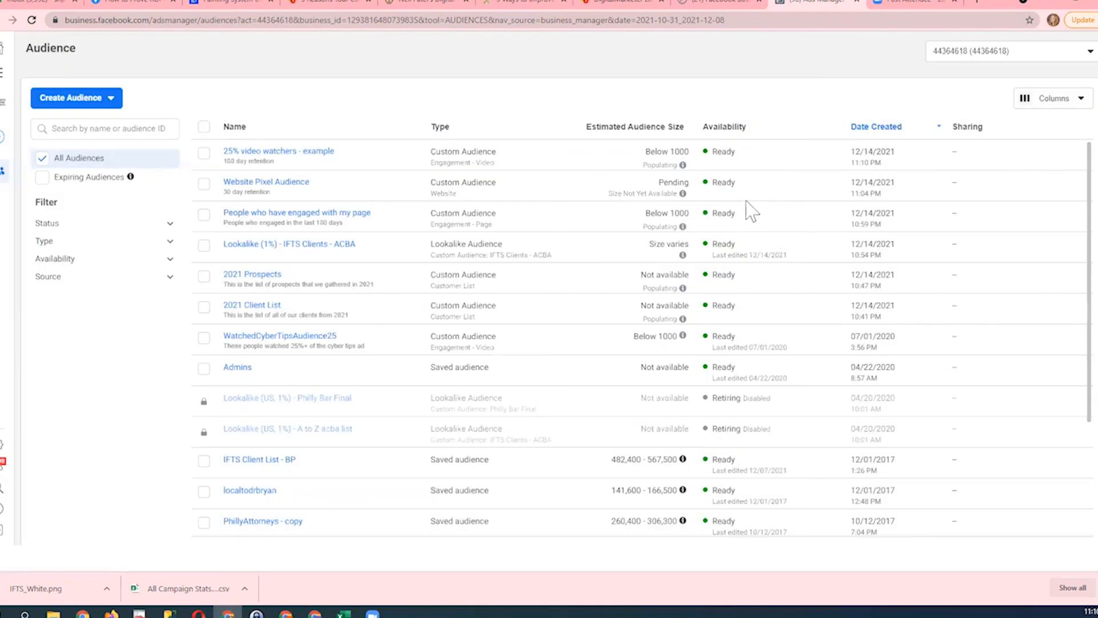